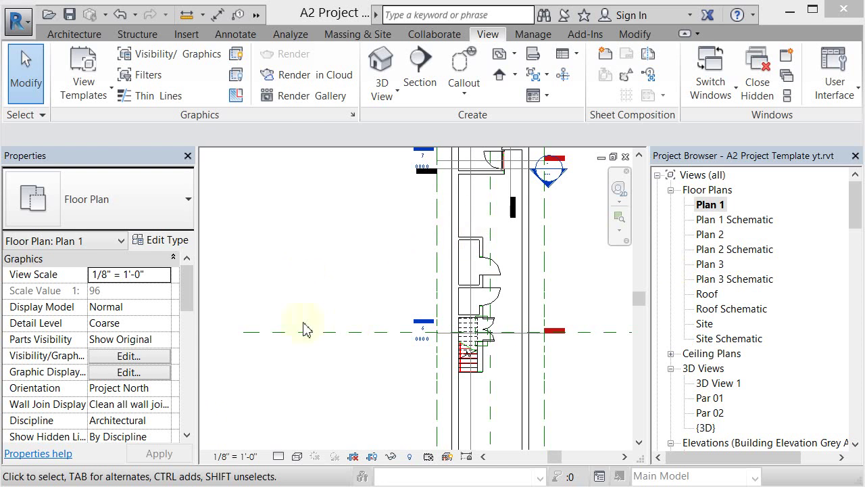
# Browse to Lectures > W2 > FOBA files and select FOBA images.pdf
pyautogui.scroll(1, 4, 285)
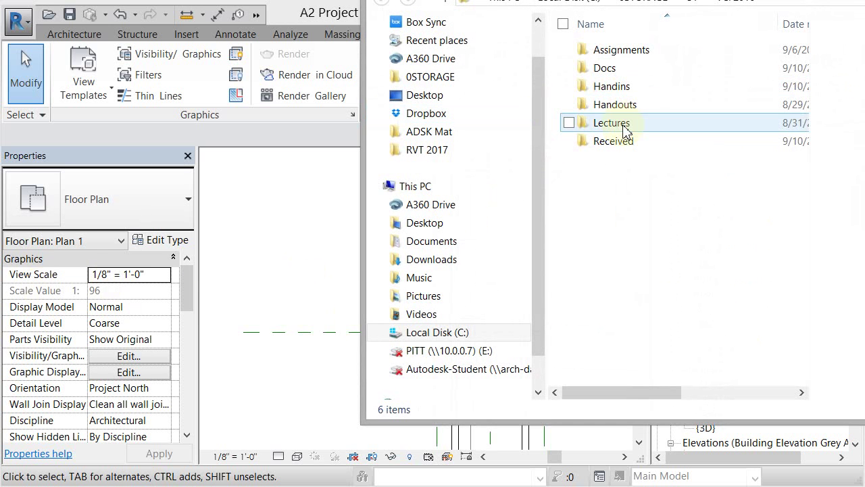
pyautogui.doubleClick(623, 126)
pyautogui.doubleClick(611, 122)
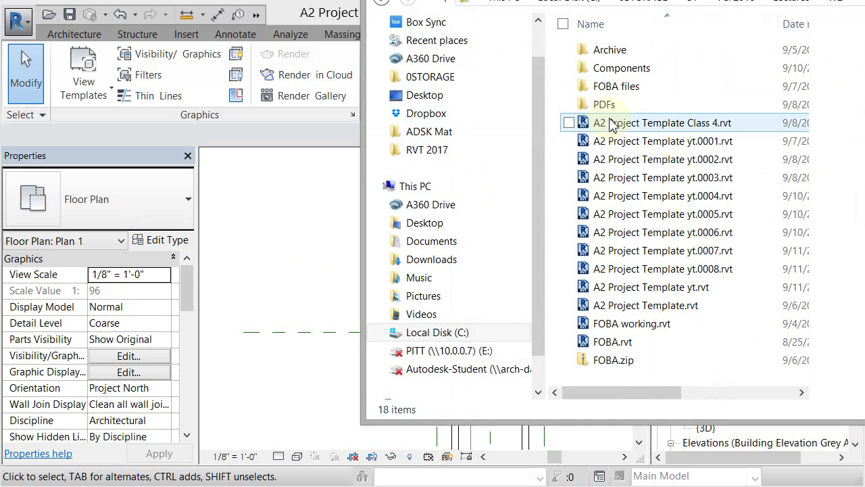
pyautogui.doubleClick(611, 87)
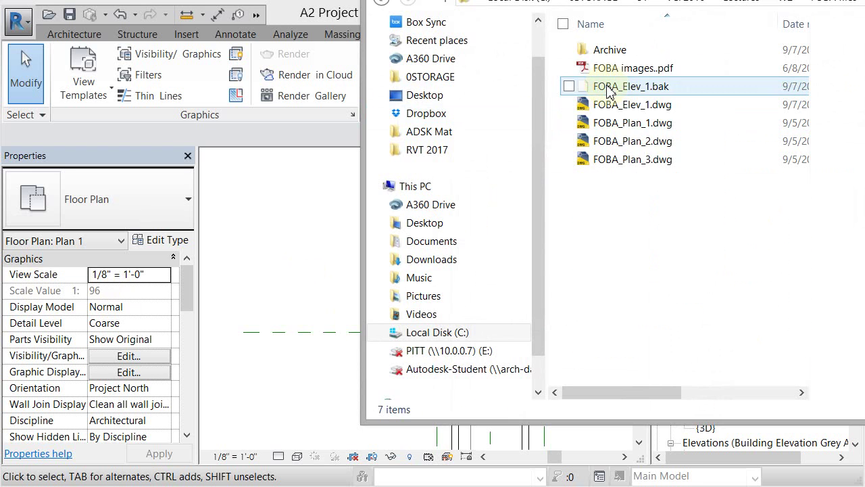
pyautogui.click(611, 73)
# Open FOBA images.pdf, look over the round-window building photo, then close Acrobat Reader
pyautogui.doubleClick(610, 69)
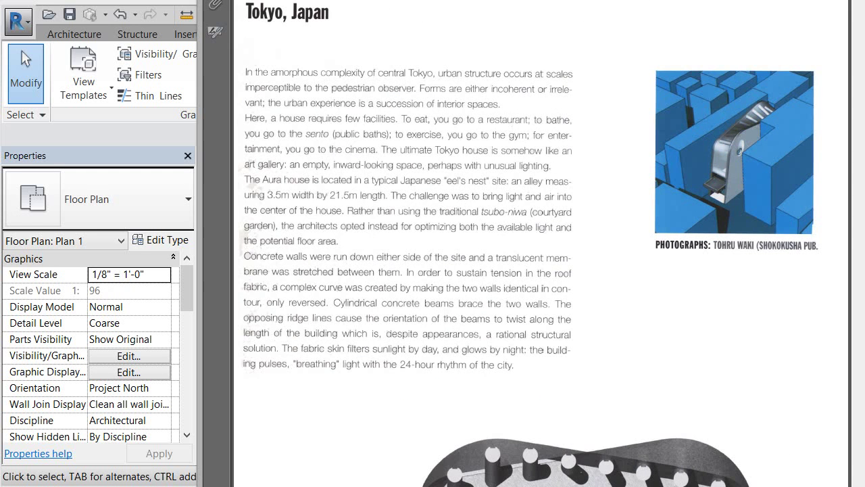
pyautogui.scroll(-10, 541, 244)
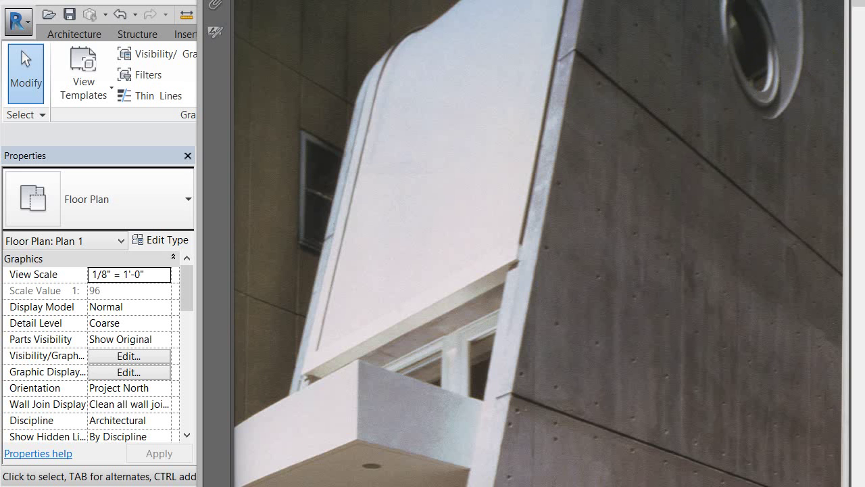
pyautogui.scroll(2, 501, 244)
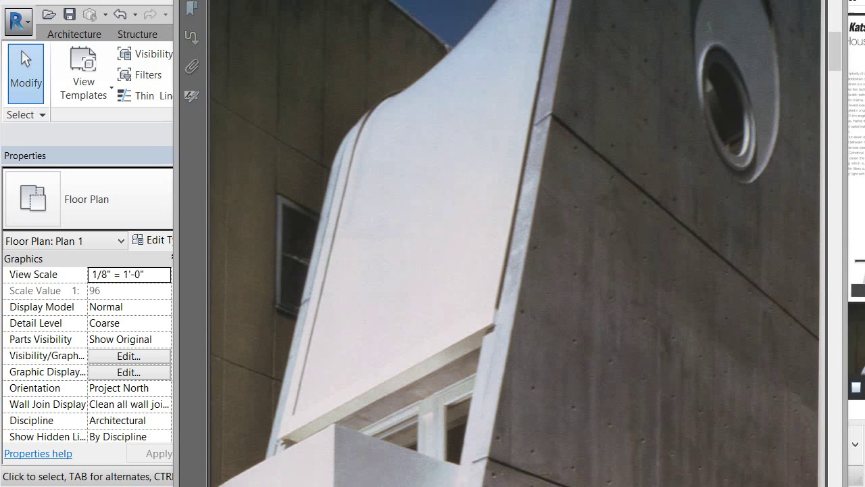
pyautogui.scroll(-2, 703, 94)
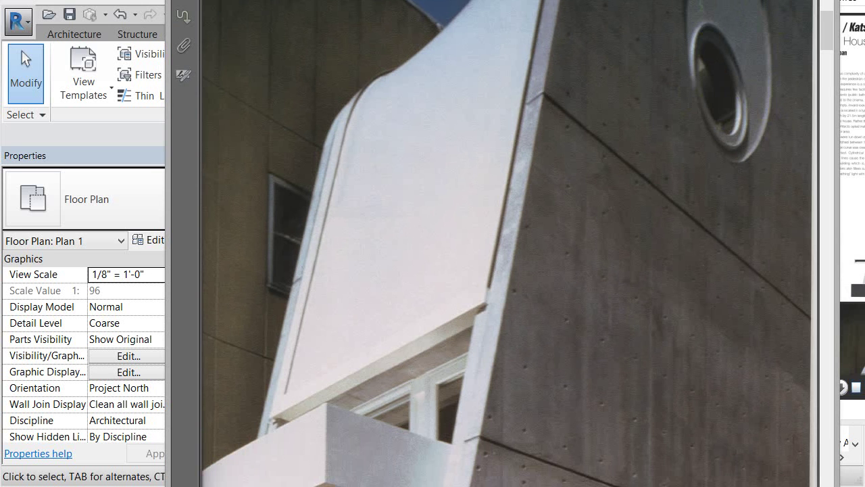
pyautogui.hotkey('alt', 'F4')
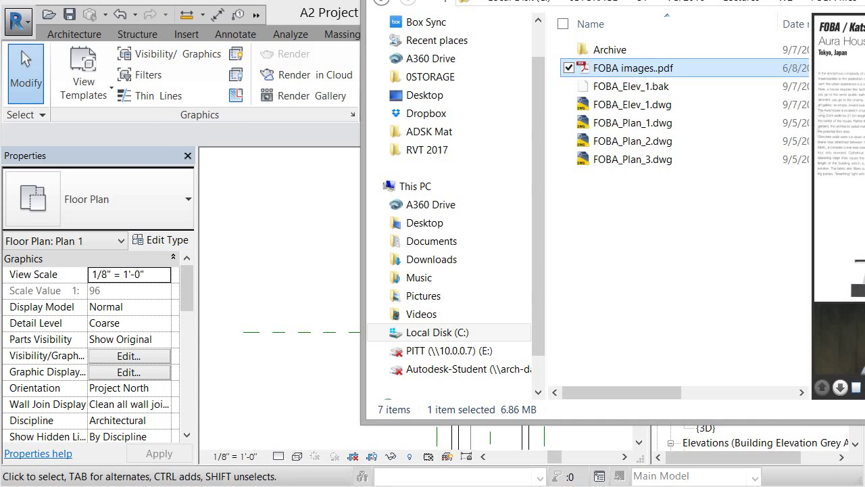
# Close File Explorer and switch Revit to the Plan 3 floor plan
pyautogui.hotkey('alt', 'F4')
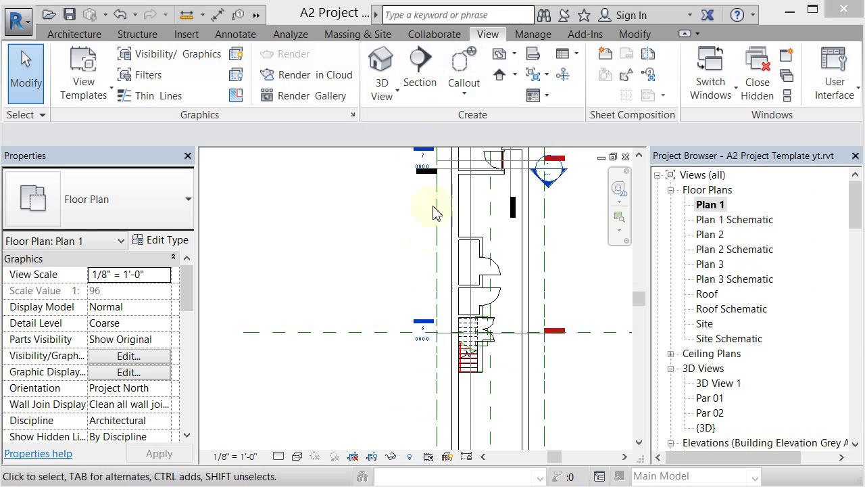
pyautogui.doubleClick(717, 266)
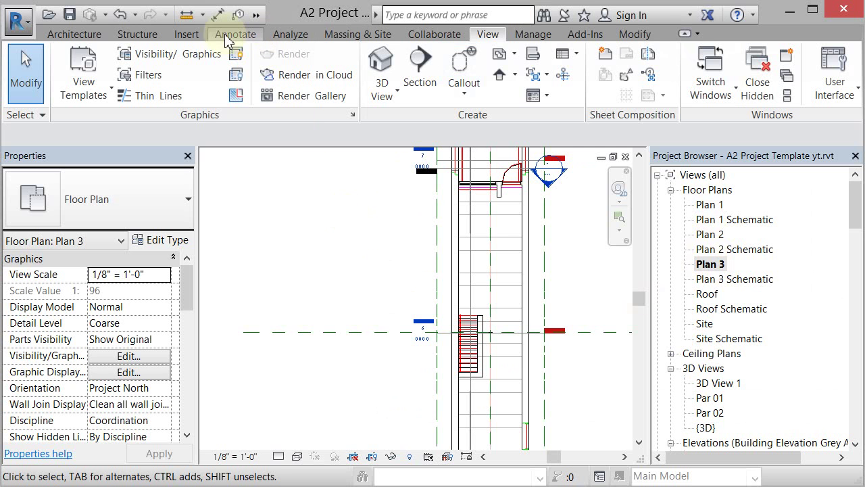
pyautogui.click(186, 34)
pyautogui.click(488, 93)
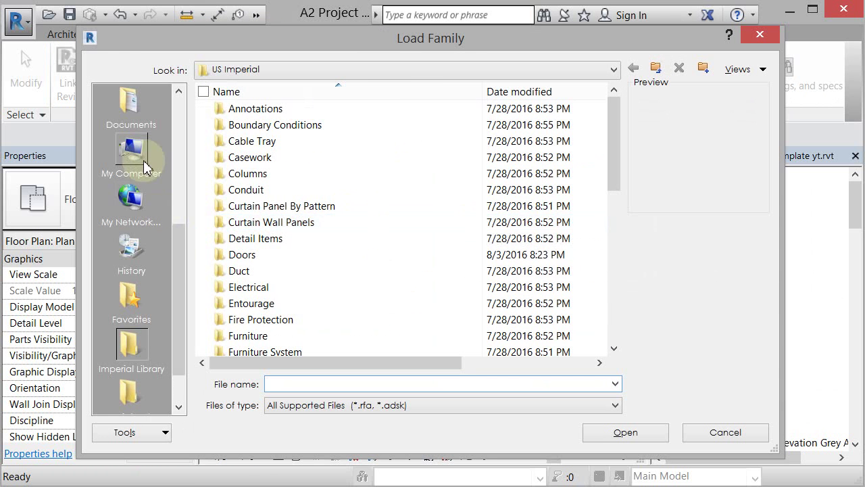
# Load Round with Glass.rfa from the Lectures\W3\Families\Windows folder
pyautogui.moveTo(179, 252); pyautogui.dragTo(182, 114)
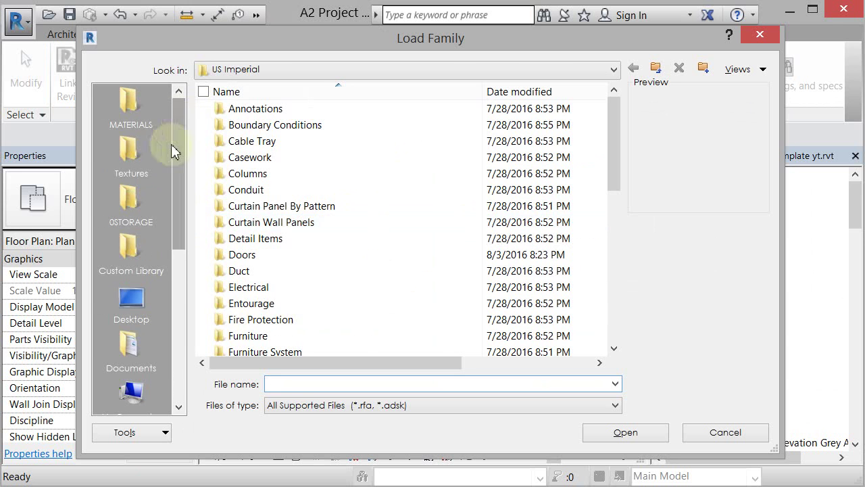
pyautogui.click(135, 199)
pyautogui.doubleClick(237, 162)
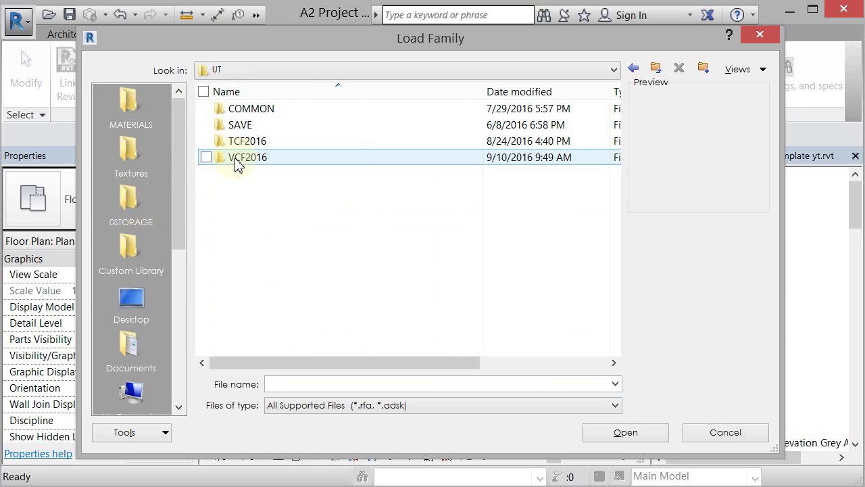
pyautogui.doubleClick(236, 161)
pyautogui.doubleClick(242, 180)
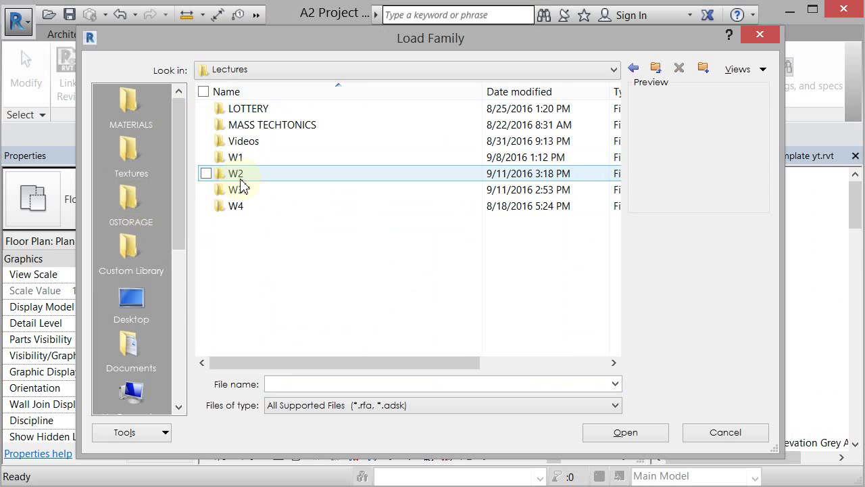
pyautogui.doubleClick(241, 187)
pyautogui.click(246, 114)
pyautogui.doubleClick(245, 114)
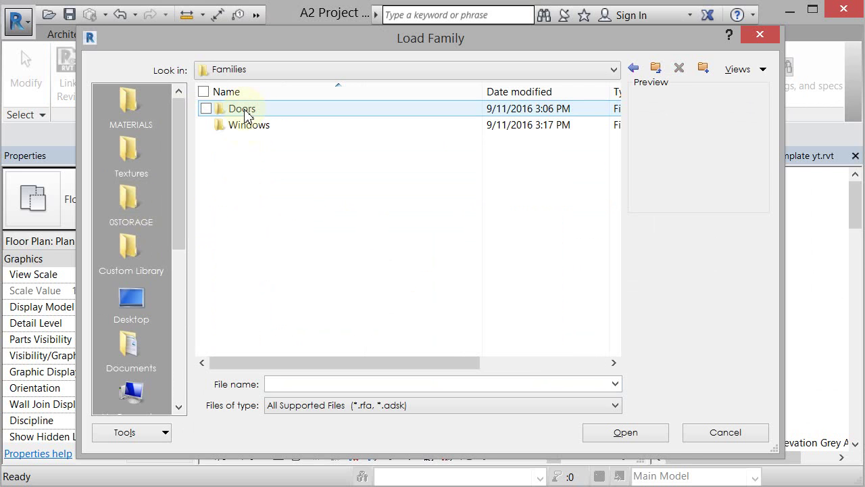
pyautogui.doubleClick(243, 125)
pyautogui.click(274, 190)
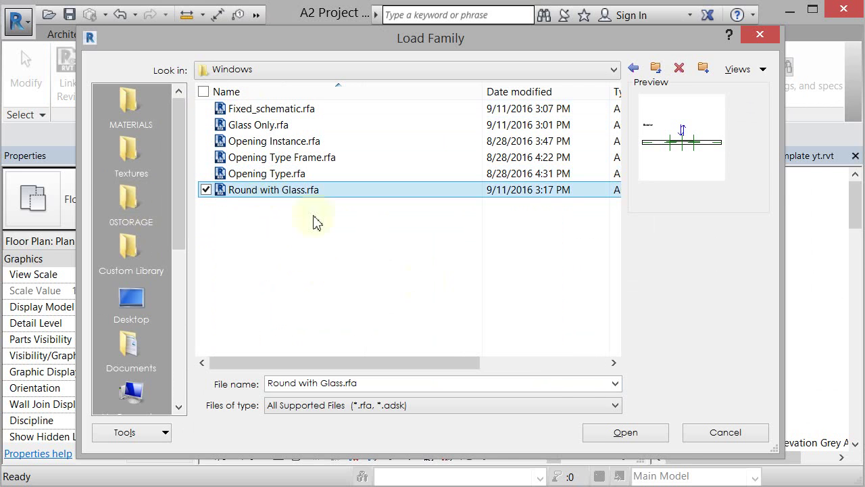
pyautogui.click(627, 432)
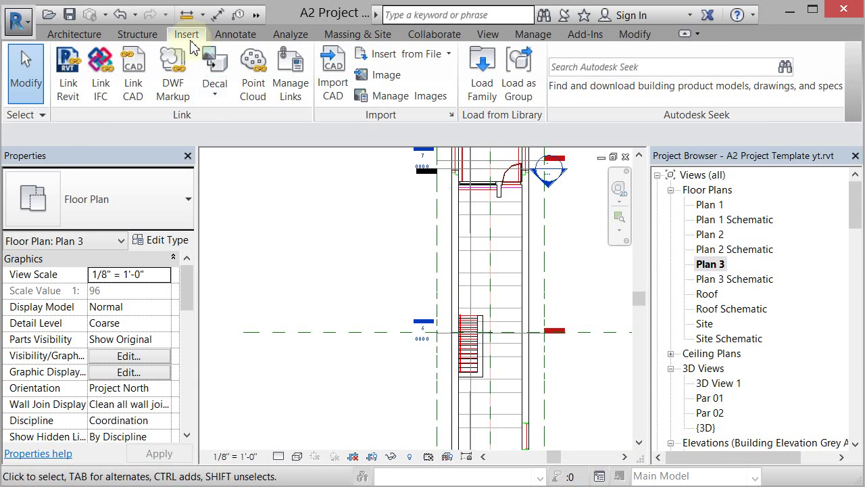
# Place a Round with Glass 36" Diameter window in Plan 3's right-hand wall
pyautogui.click(73, 33)
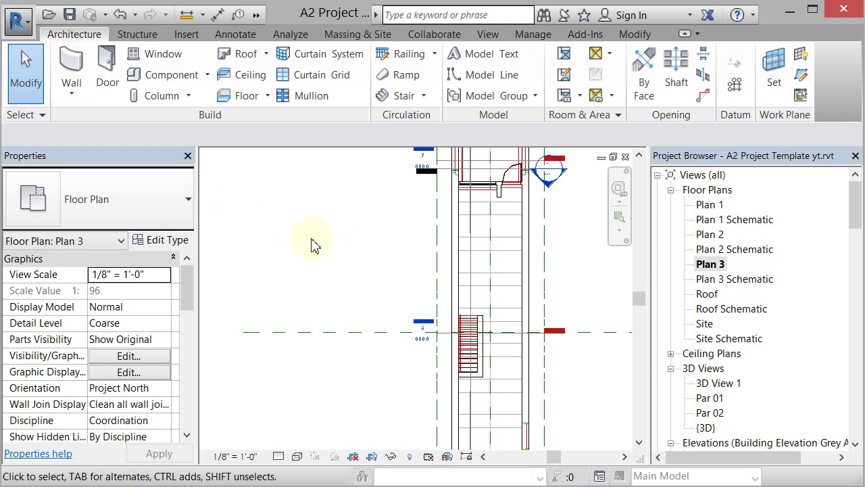
pyautogui.scroll(2, 550, 429)
pyautogui.moveTo(550, 429); pyautogui.dragTo(452, 340, button='middle')
pyautogui.scroll(1, 452, 340)
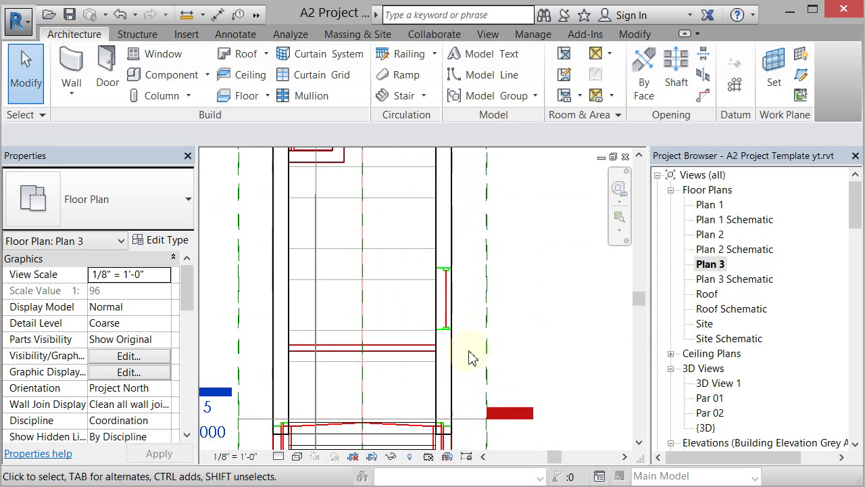
pyautogui.scroll(-3, 494, 351)
pyautogui.scroll(2, 482, 336)
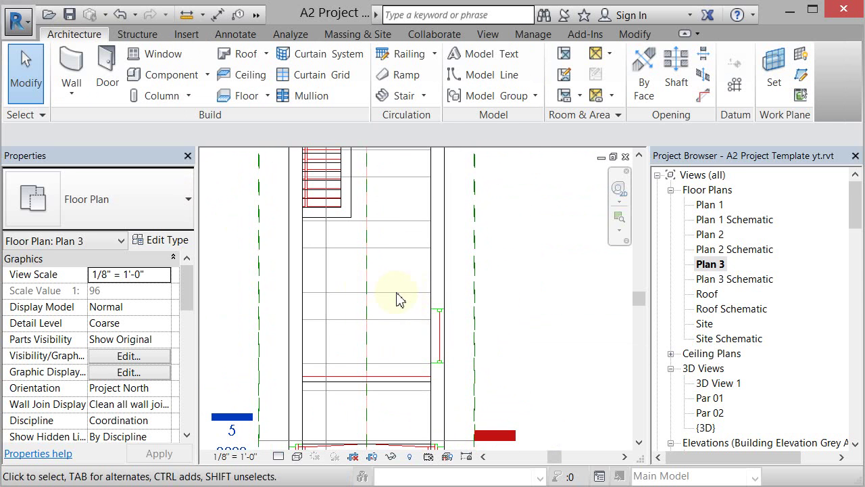
pyautogui.click(146, 57)
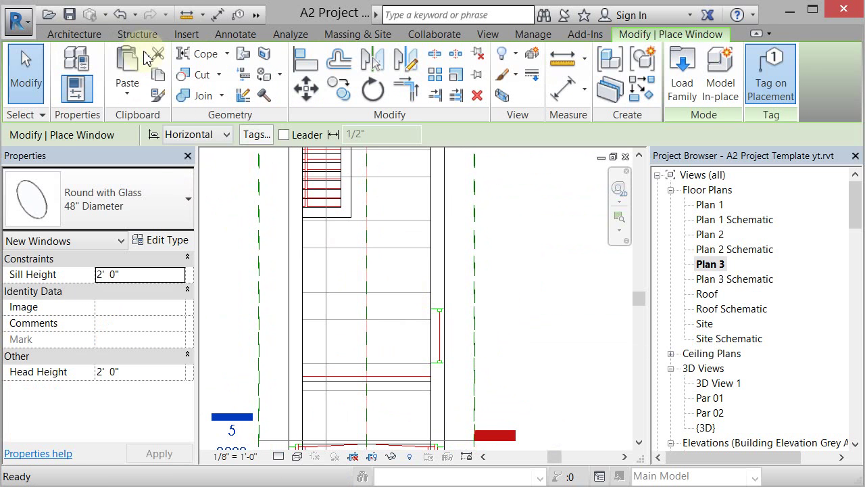
pyautogui.click(151, 216)
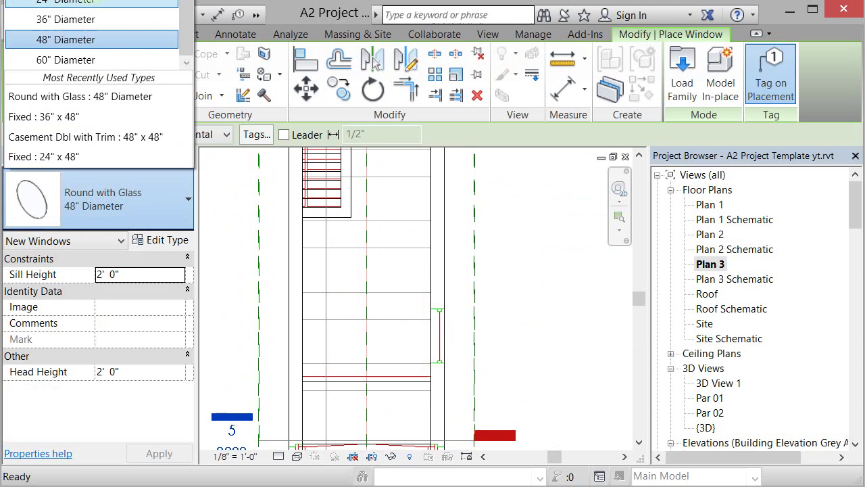
pyautogui.click(86, 21)
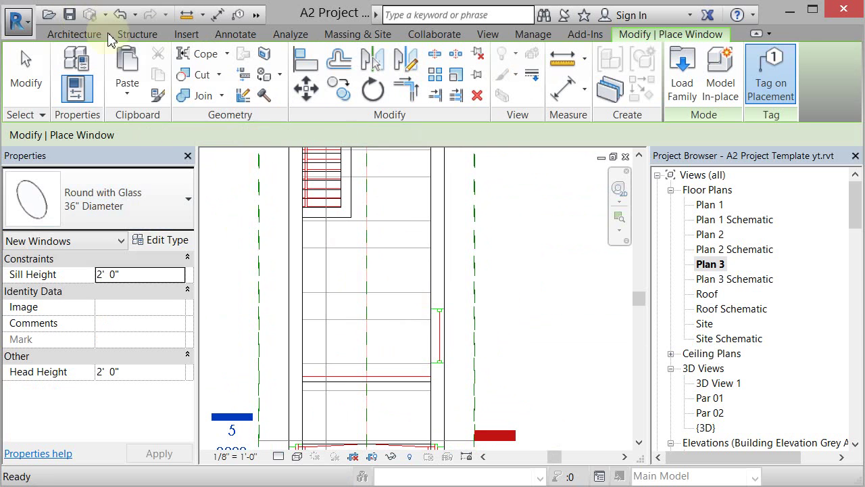
pyautogui.click(441, 334)
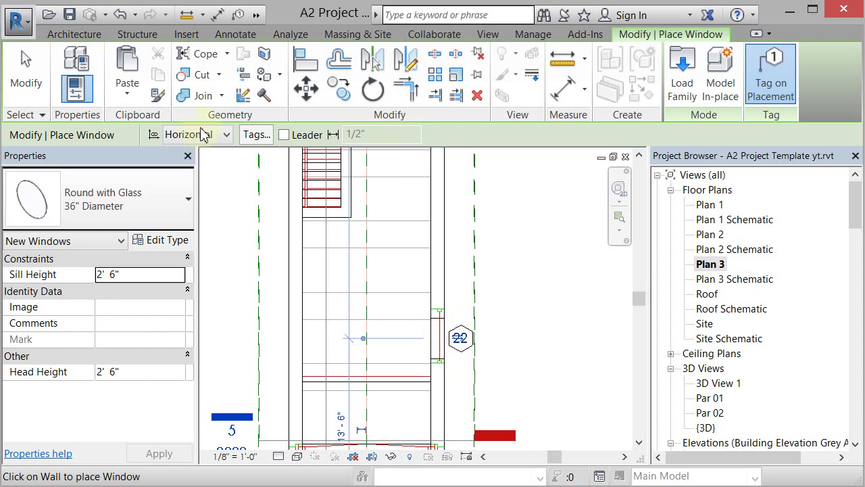
# Place a second 36" Diameter round window higher up the same wall
pyautogui.click(29, 81)
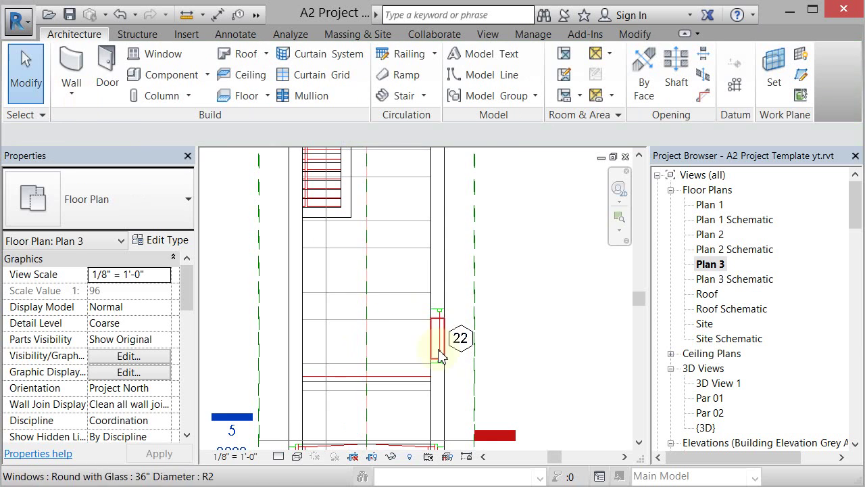
pyautogui.scroll(5, 477, 371)
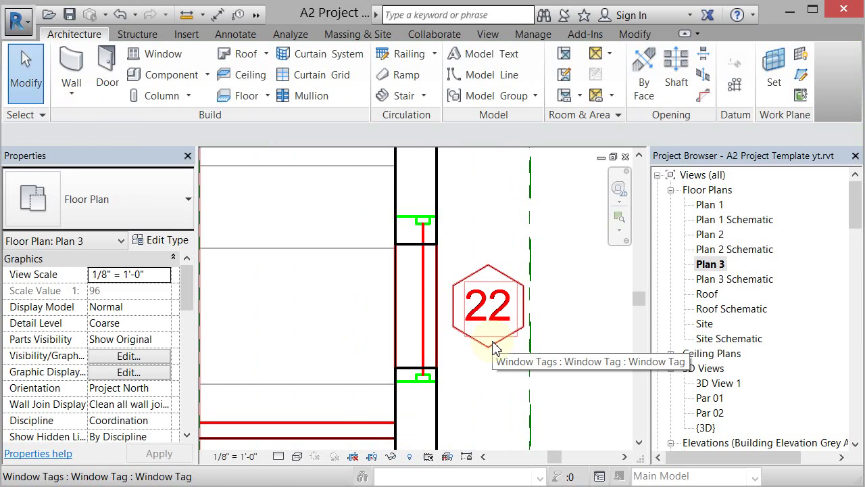
pyautogui.click(161, 54)
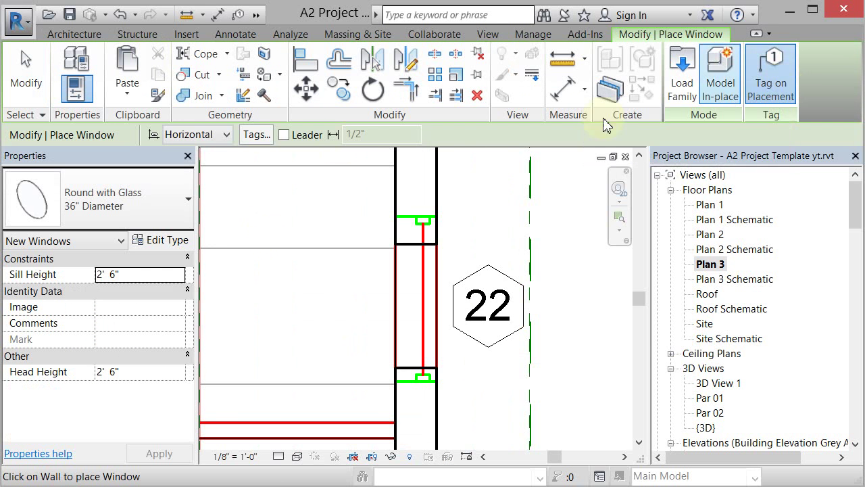
pyautogui.scroll(-2, 419, 277)
pyautogui.scroll(-1, 363, 276)
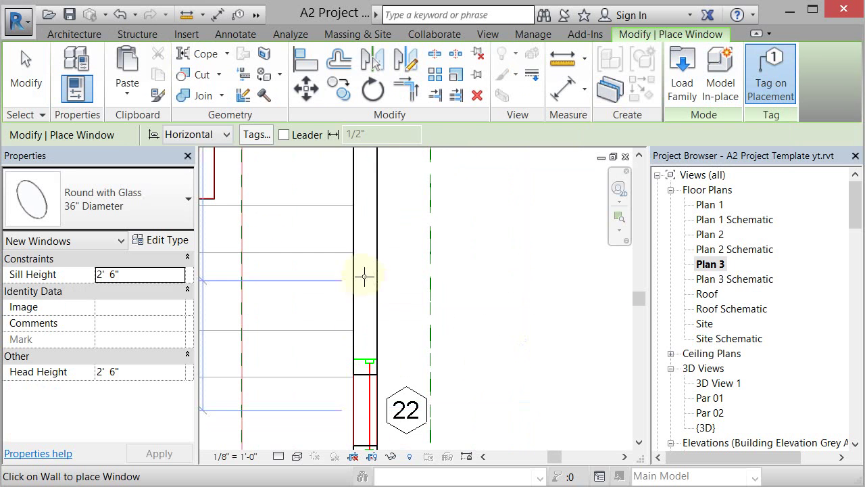
pyautogui.click(365, 269)
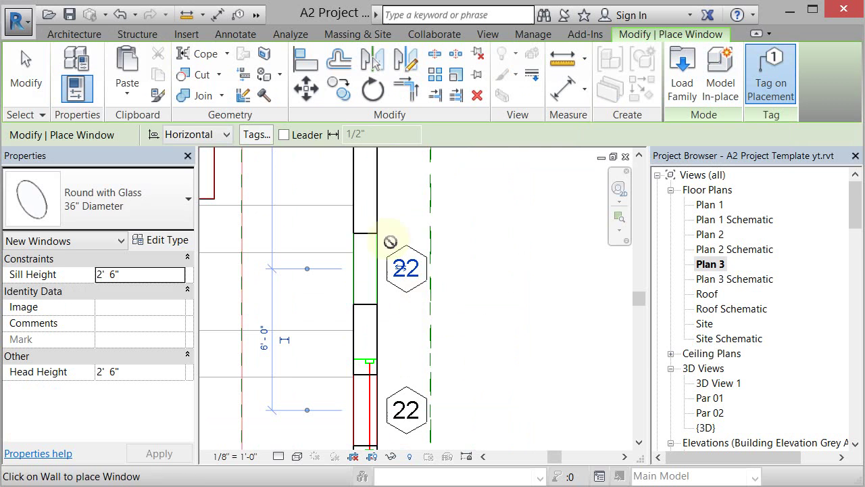
# Place a 48" Diameter round glass window in the same wall
pyautogui.click(169, 203)
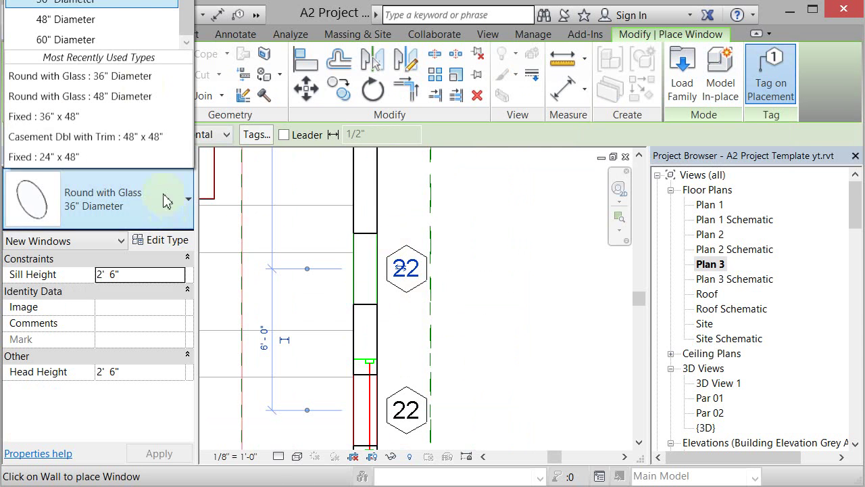
pyautogui.click(127, 25)
pyautogui.scroll(-2, 381, 187)
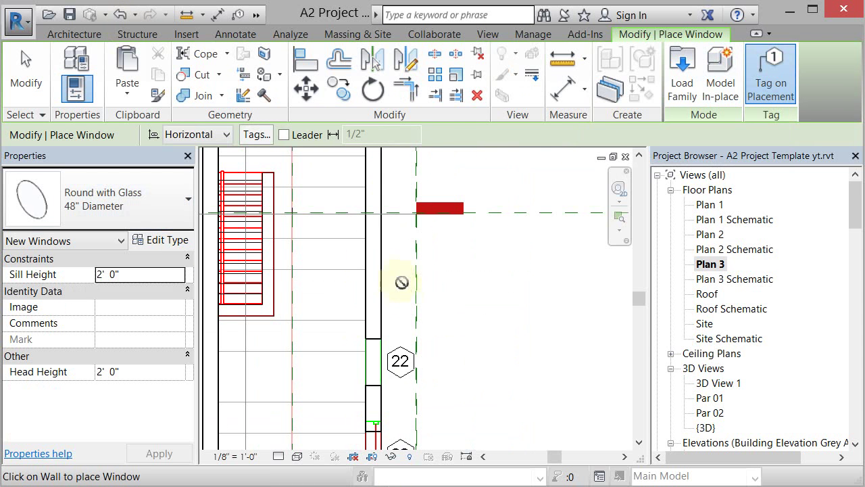
pyautogui.click(383, 269)
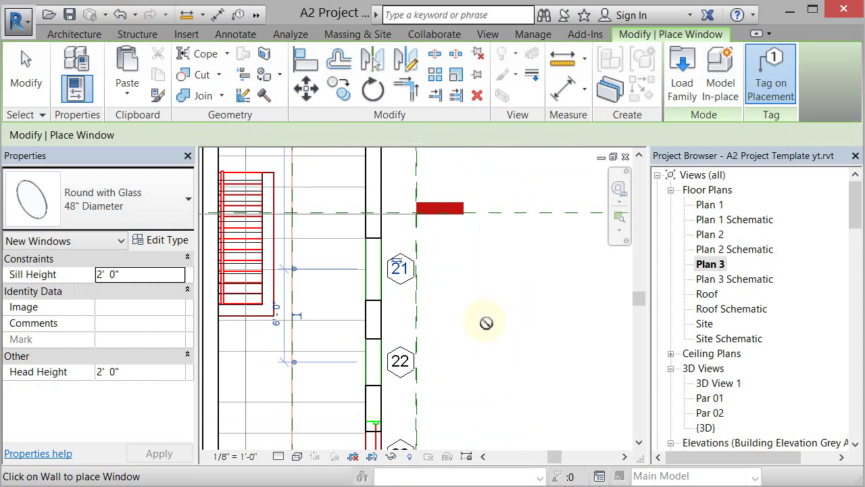
pyautogui.click(37, 100)
pyautogui.scroll(-1, 475, 297)
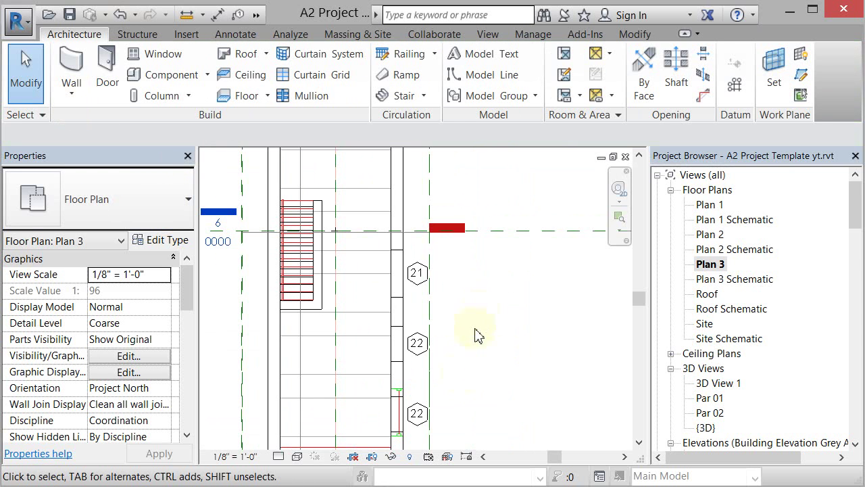
pyautogui.scroll(2, 425, 441)
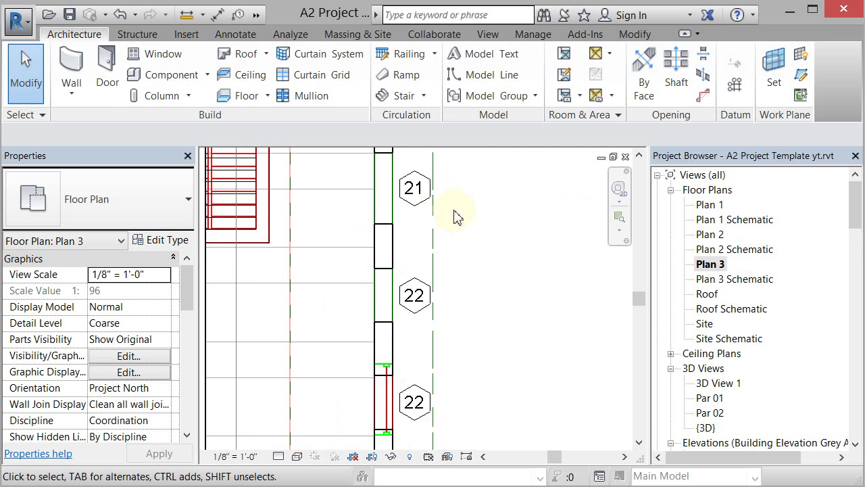
# Delete window tag 21 and both 22 tags from the Plan 3 wall
pyautogui.click(424, 198)
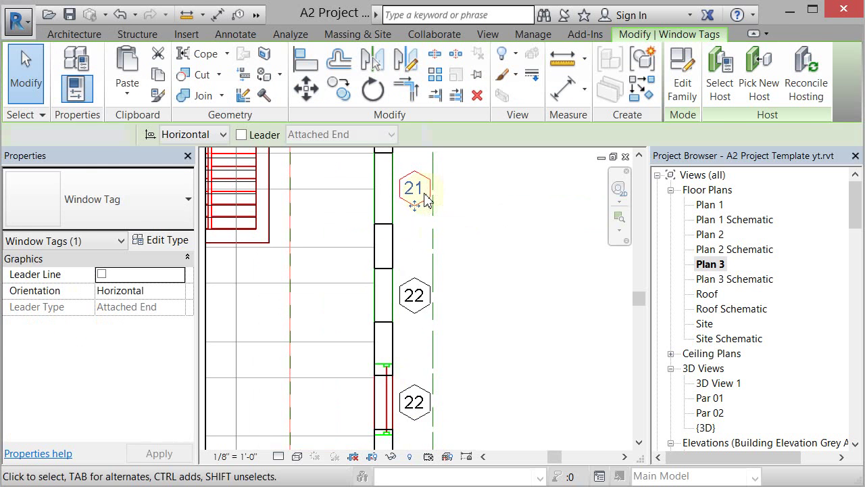
pyautogui.press('Delete')
pyautogui.click(418, 301)
pyautogui.press('Delete')
pyautogui.click(418, 425)
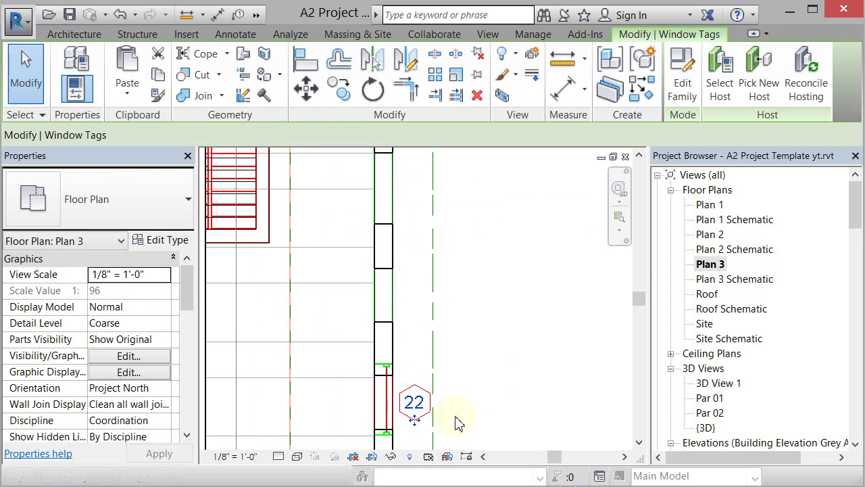
pyautogui.press('Delete')
# Test another round window placement, then undo the window's position changes
pyautogui.click(162, 61)
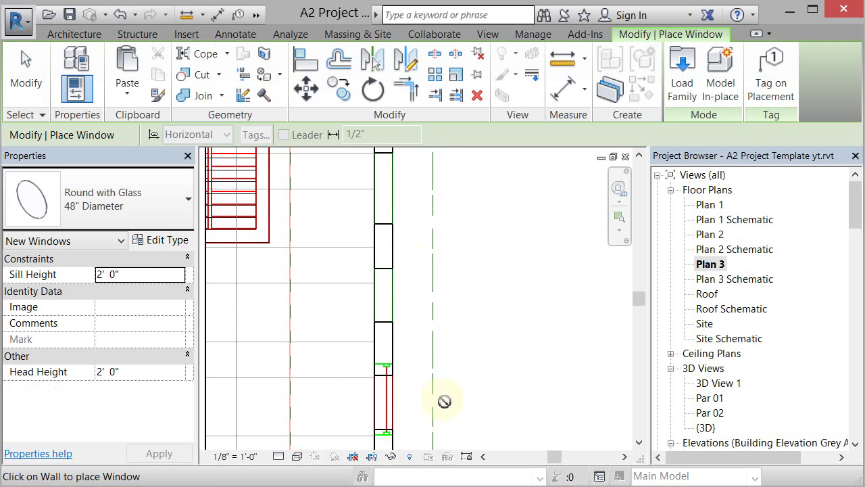
pyautogui.scroll(-3, 444, 402)
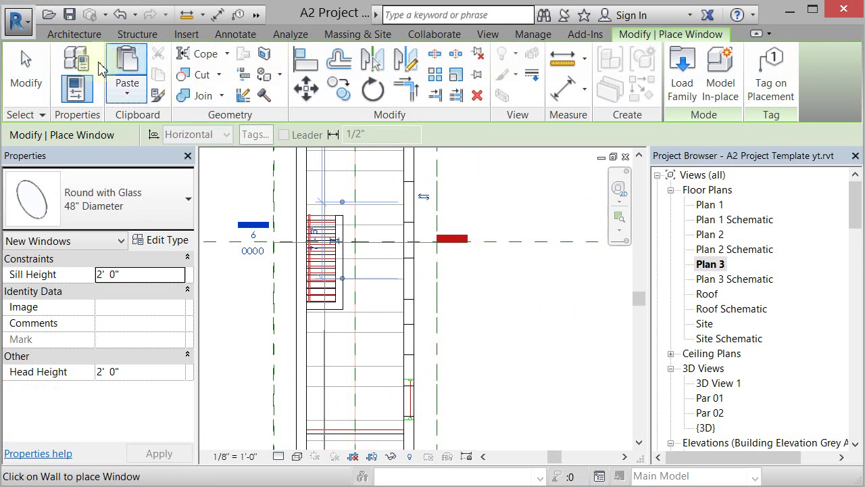
pyautogui.click(23, 76)
pyautogui.click(410, 202)
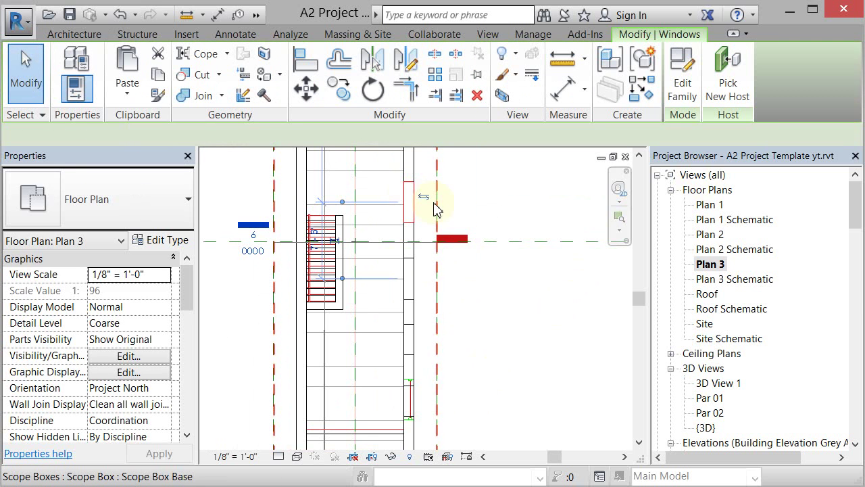
pyautogui.hotkey('ctrl', 'z')
pyautogui.click(416, 283)
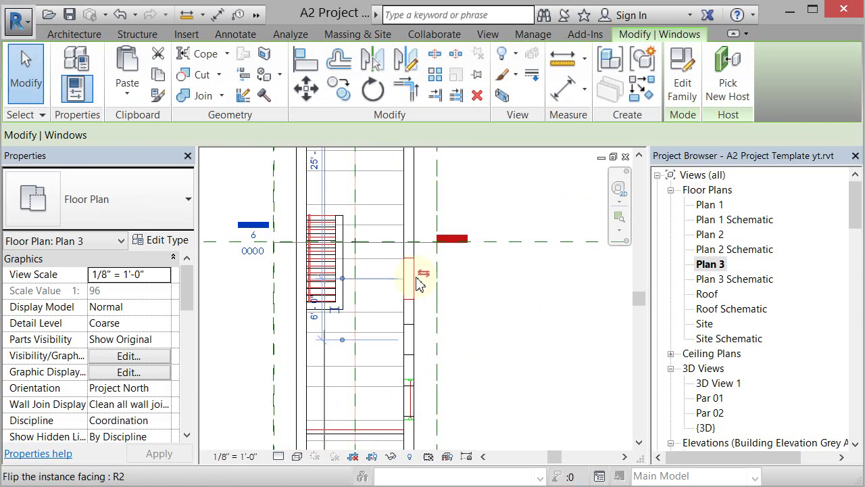
pyautogui.hotkey('ctrl', 'z')
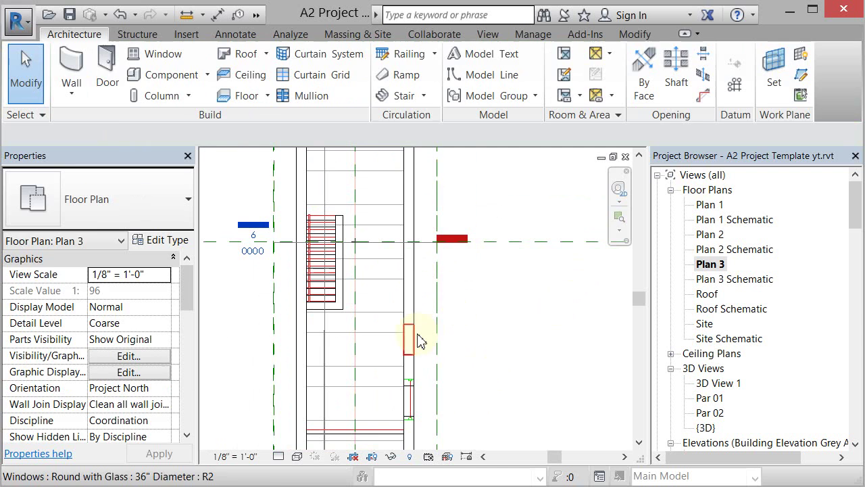
pyautogui.click(415, 342)
pyautogui.click(492, 358)
pyautogui.scroll(5, 412, 433)
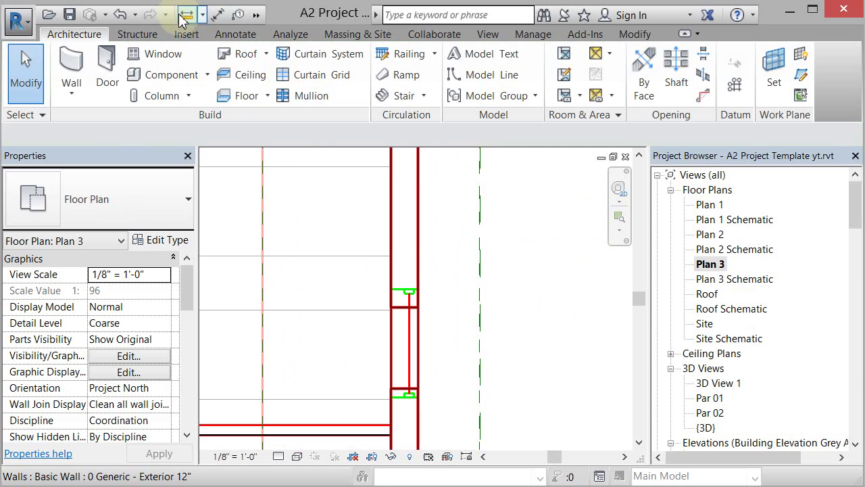
pyautogui.moveTo(859, 225); pyautogui.dragTo(857, 257)
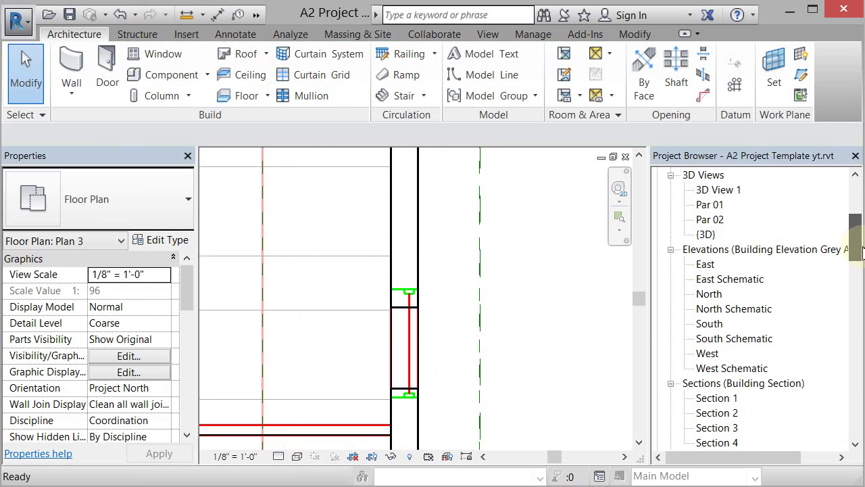
# Open the East elevation in Hidden Line visual style
pyautogui.doubleClick(710, 265)
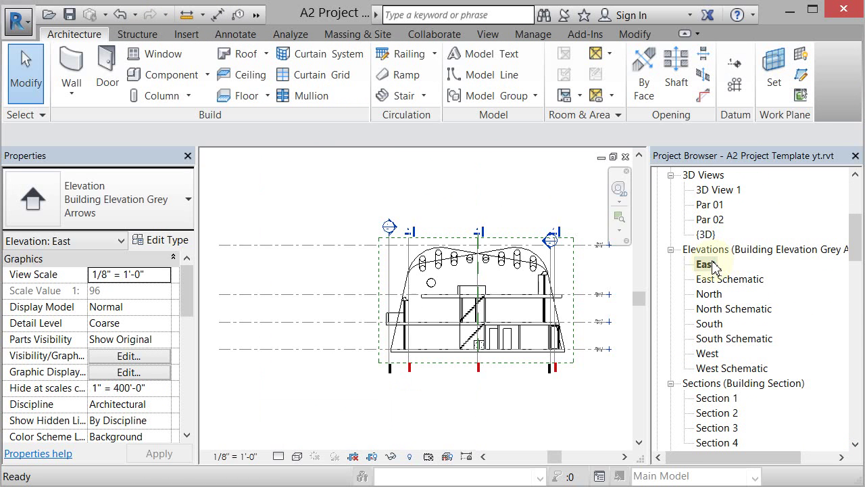
pyautogui.click(297, 457)
pyautogui.click(322, 372)
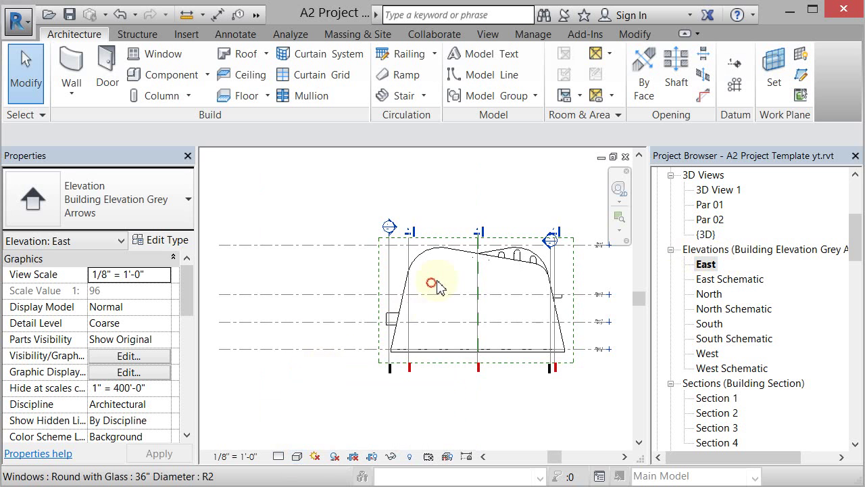
pyautogui.scroll(5, 434, 286)
pyautogui.scroll(2, 438, 287)
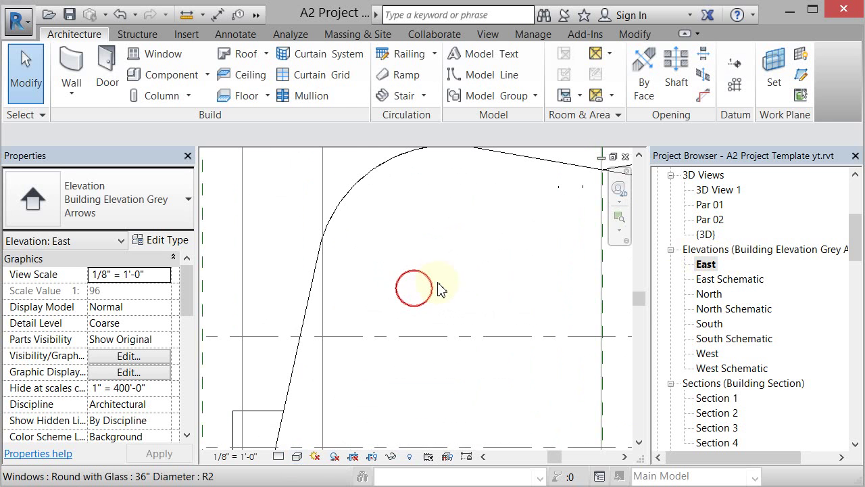
# Set the round window's sill height to 3' 0" and its type to 48" Diameter
pyautogui.click(434, 291)
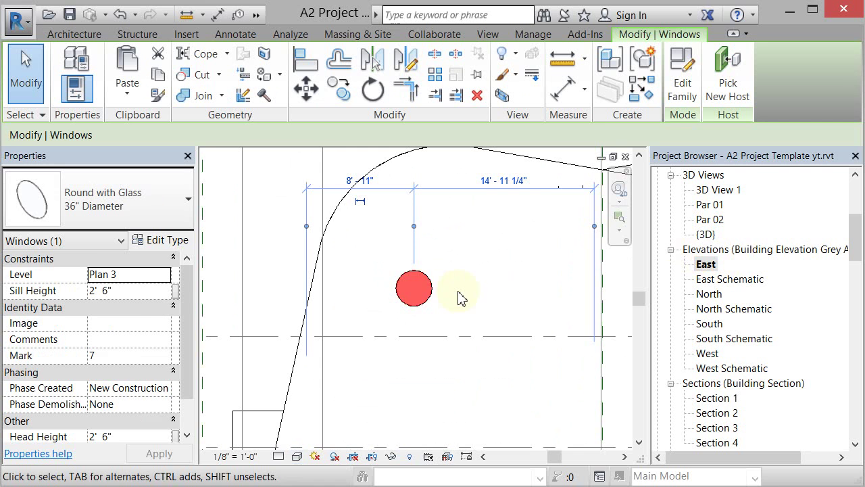
pyautogui.click(133, 292)
pyautogui.write('3')
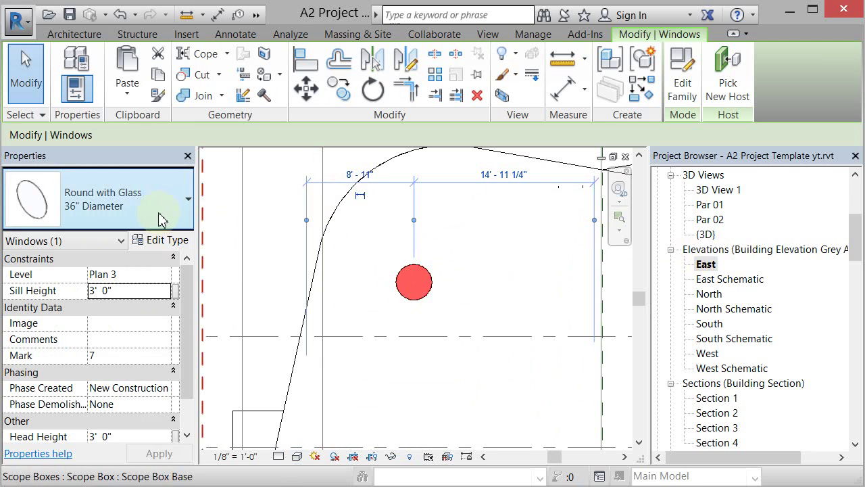
pyautogui.click(152, 215)
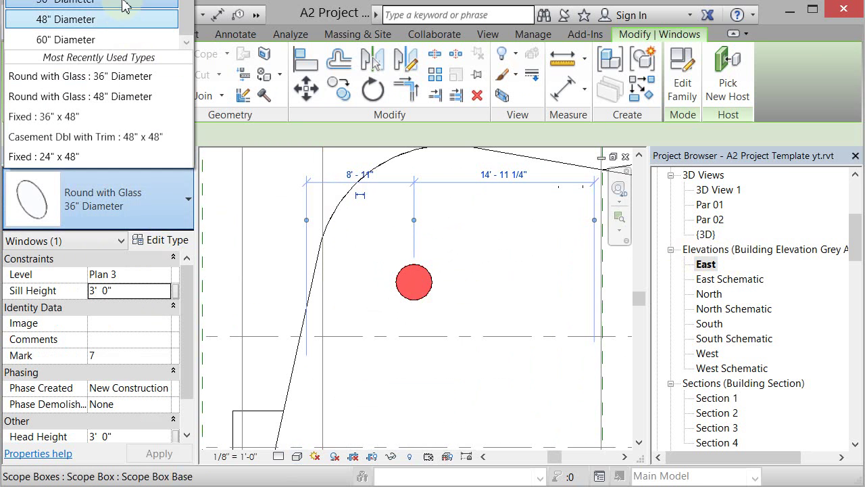
pyautogui.click(112, 21)
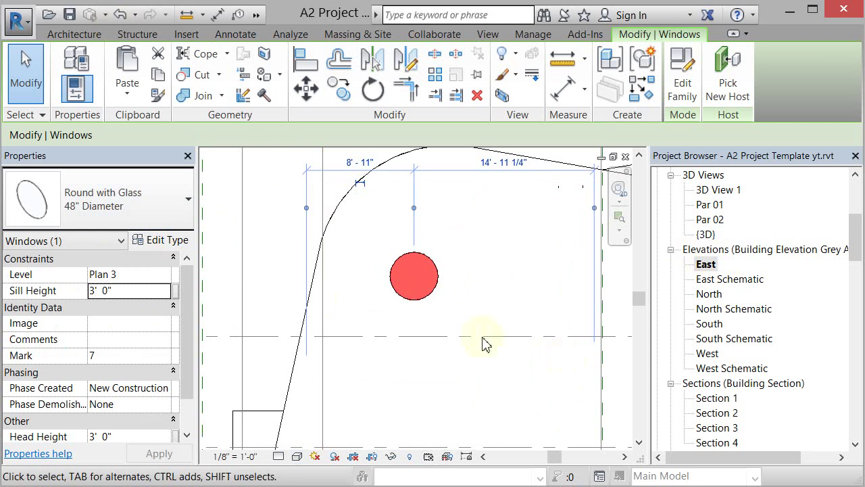
# Duplicate the 48" Diameter window type as a new type named 42" Diameter
pyautogui.click(185, 245)
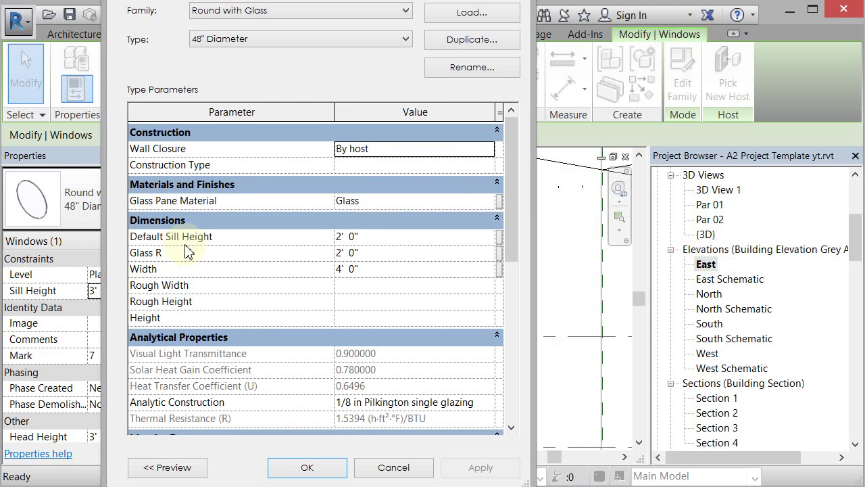
pyautogui.click(460, 39)
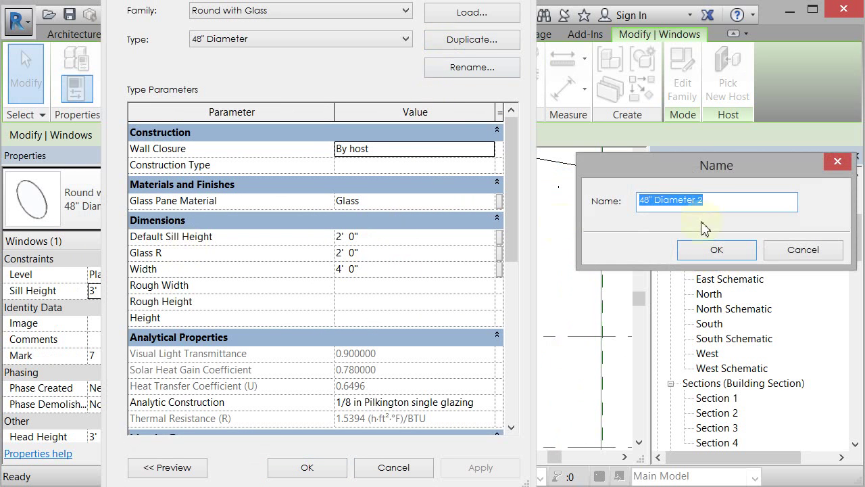
pyautogui.moveTo(715, 200); pyautogui.dragTo(669, 200)
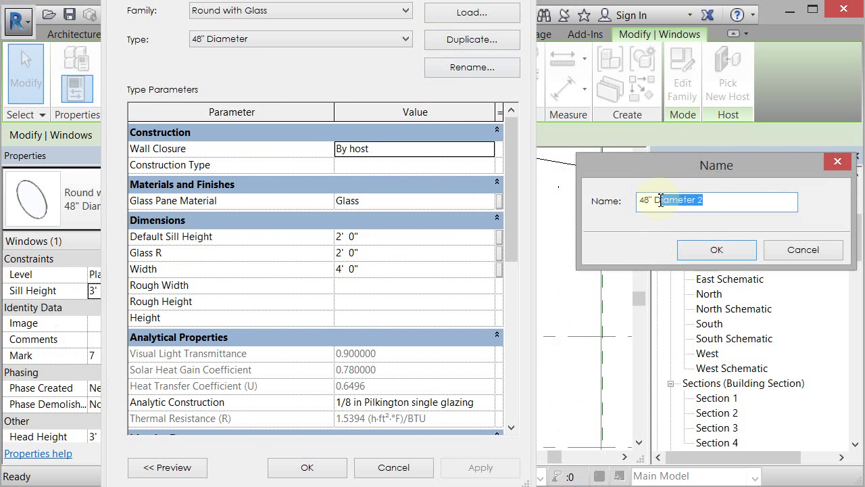
pyautogui.click(723, 207)
pyautogui.write('2')
pyautogui.click(734, 252)
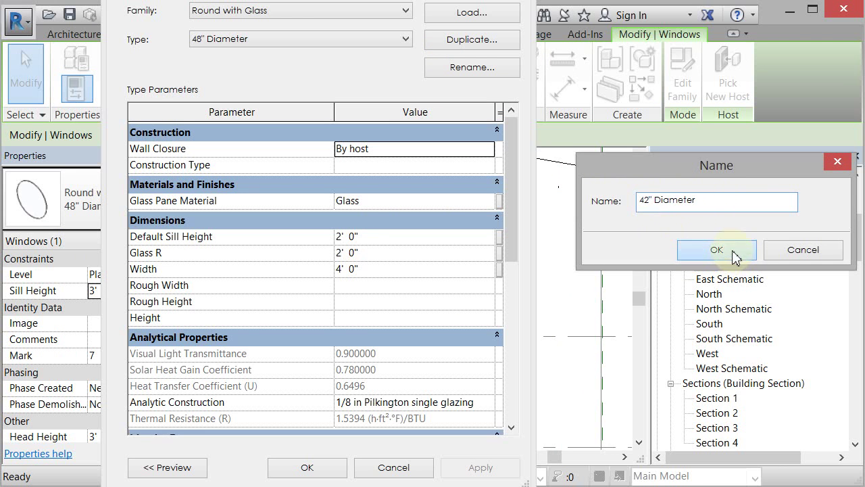
# Set the 42" Diameter type's Width to 3' 6" and apply it
pyautogui.click(399, 274)
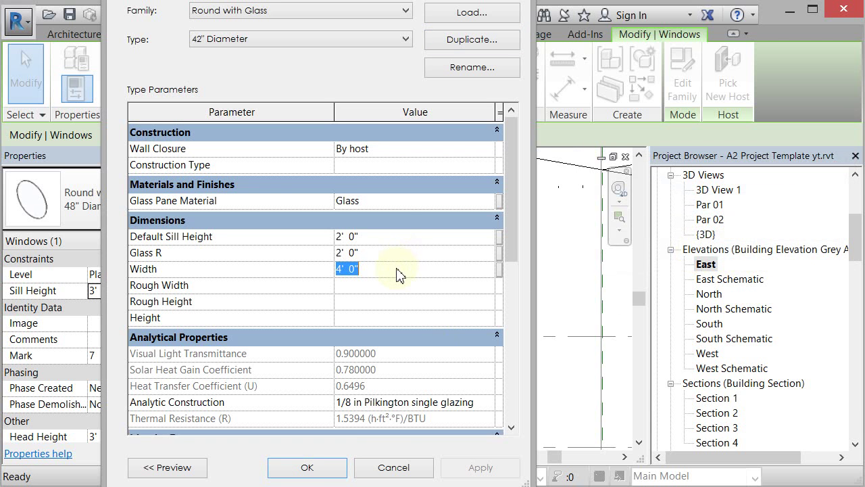
pyautogui.write('3 6')
pyautogui.click(317, 473)
pyautogui.click(481, 284)
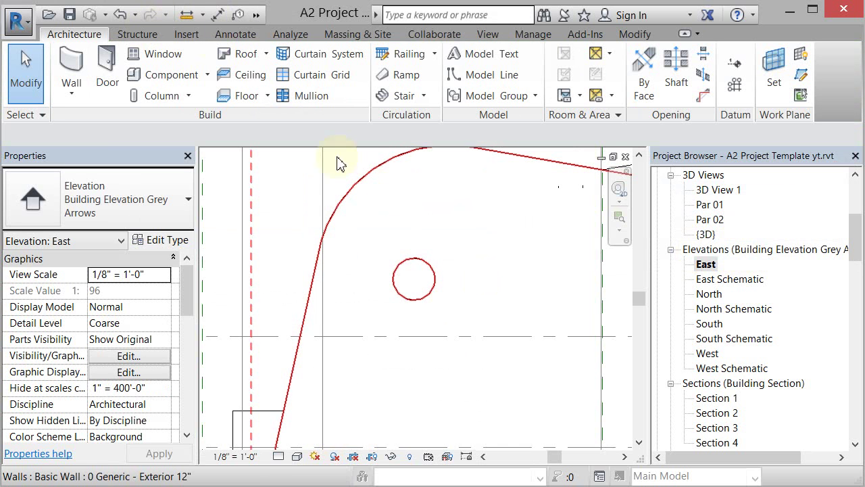
# Zoom around the East elevation, then return to the Plan 3 floor plan
pyautogui.scroll(-5, 452, 284)
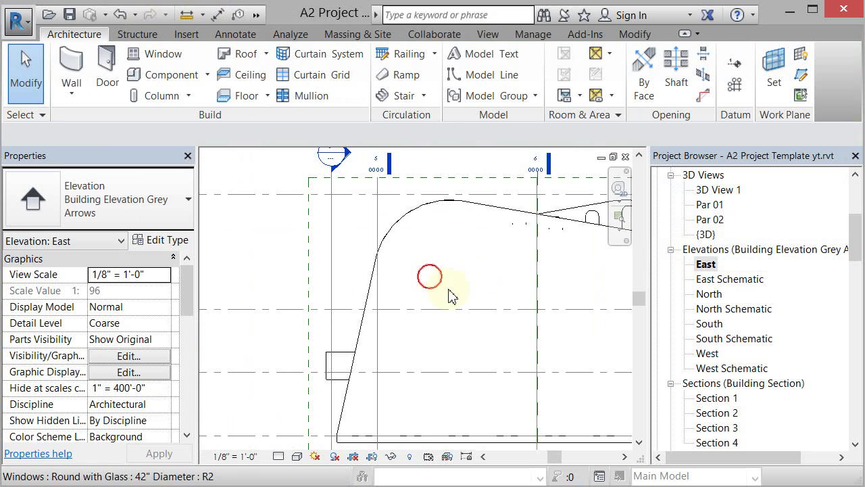
pyautogui.scroll(5, 511, 247)
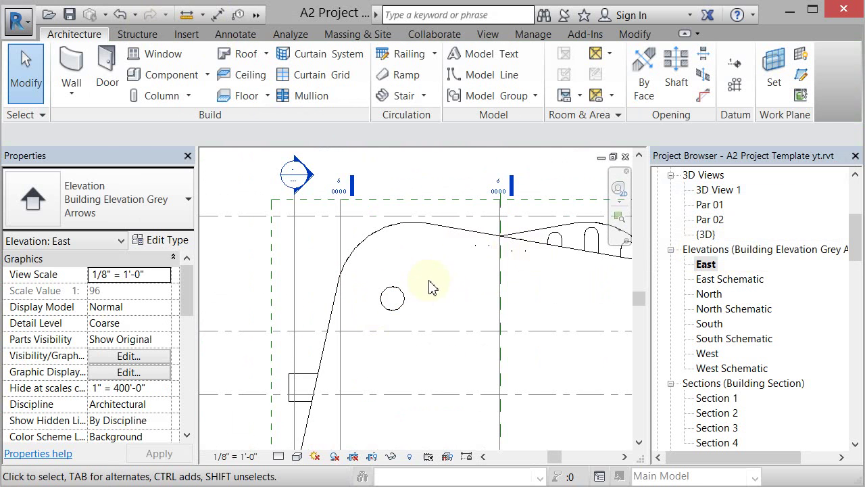
pyautogui.scroll(-3, 367, 249)
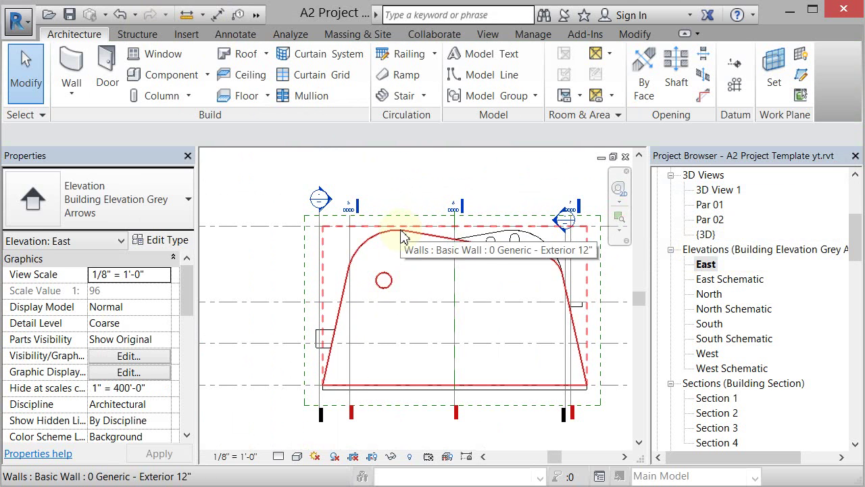
pyautogui.click(705, 265)
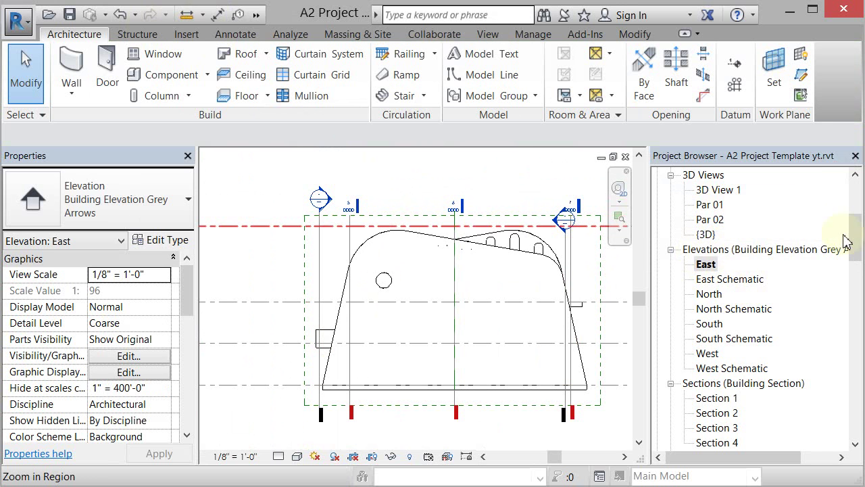
pyautogui.moveTo(854, 233); pyautogui.dragTo(853, 177)
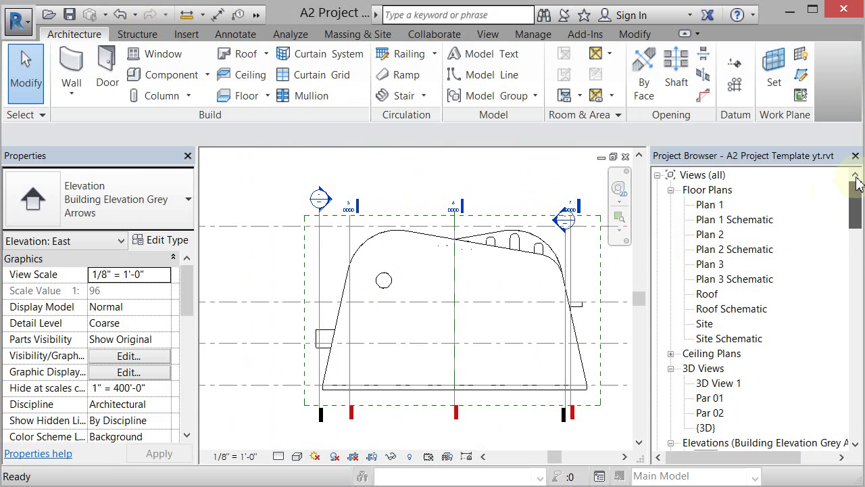
pyautogui.click(718, 206)
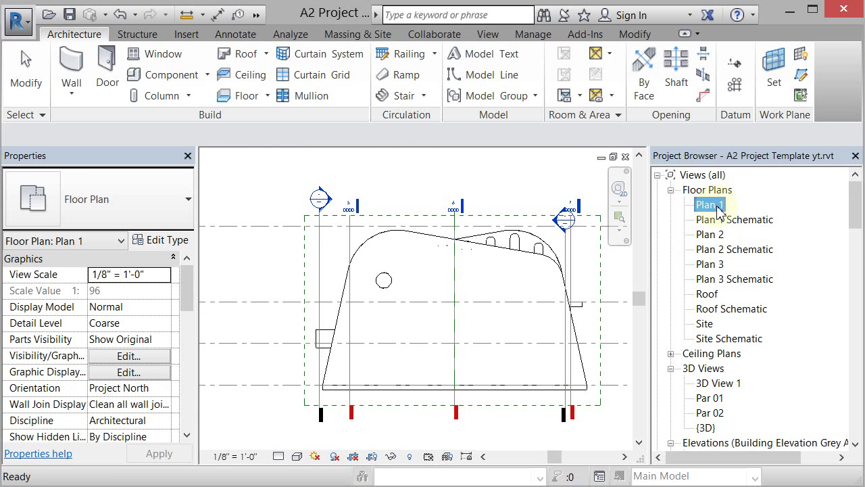
pyautogui.doubleClick(714, 265)
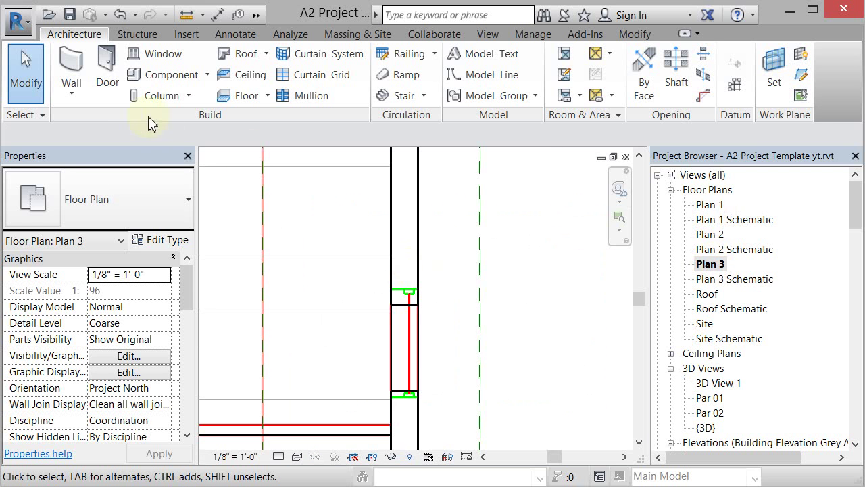
# Place a Fixed 24" x 48" window in the Plan 3 wall
pyautogui.click(169, 59)
pyautogui.click(155, 220)
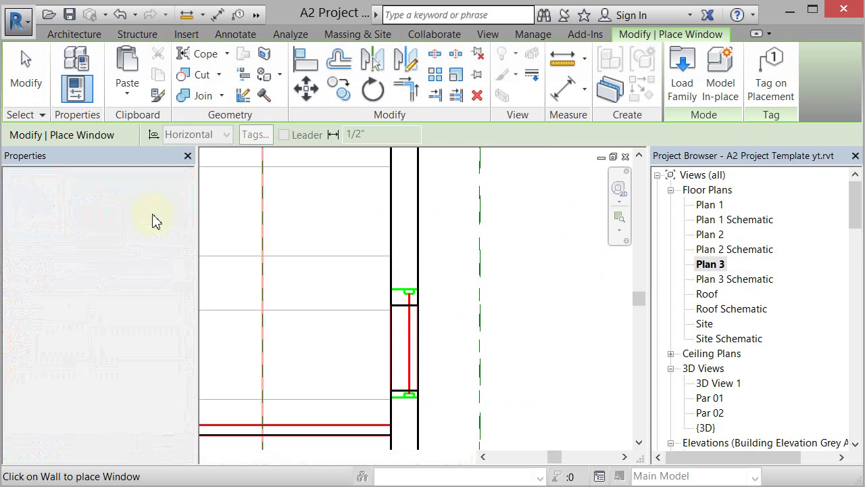
pyautogui.scroll(3, 95, 41)
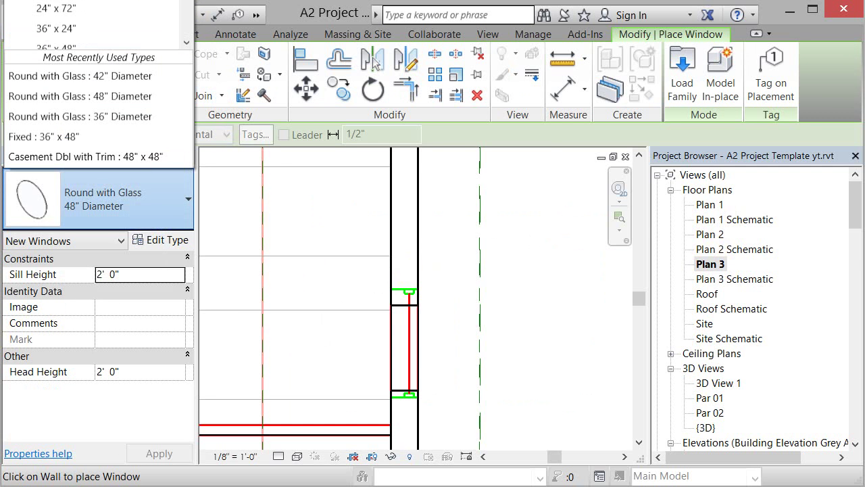
pyautogui.scroll(1, 95, 27)
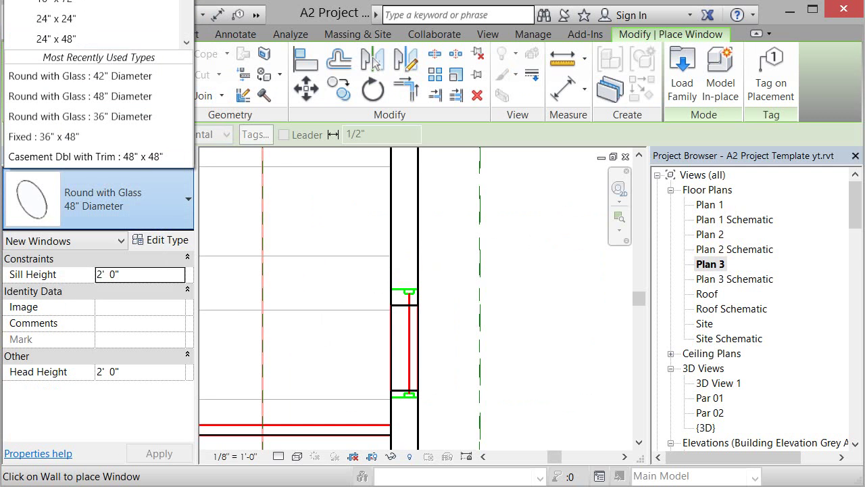
pyautogui.click(90, 39)
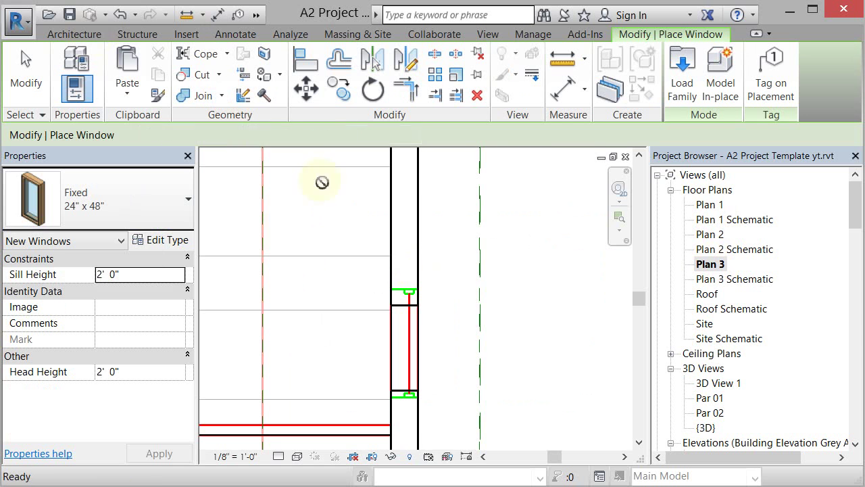
pyautogui.click(402, 219)
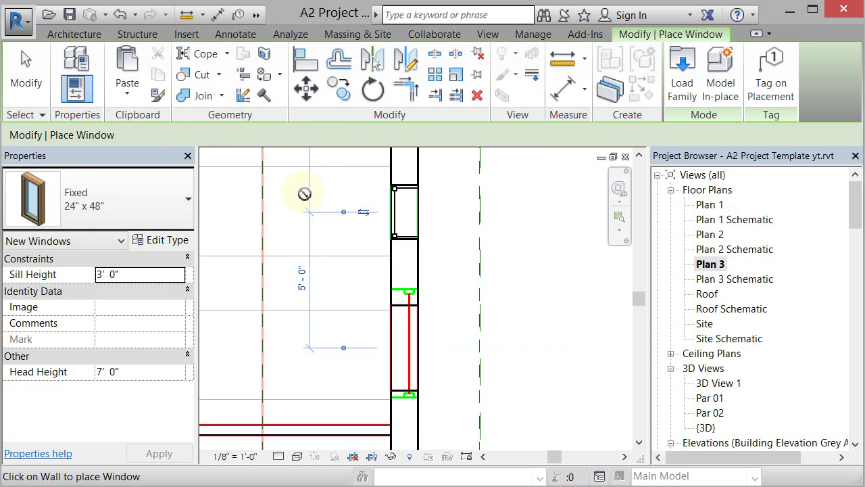
pyautogui.click(24, 76)
# Flip the fixed window to face the other side of the wall
pyautogui.click(396, 212)
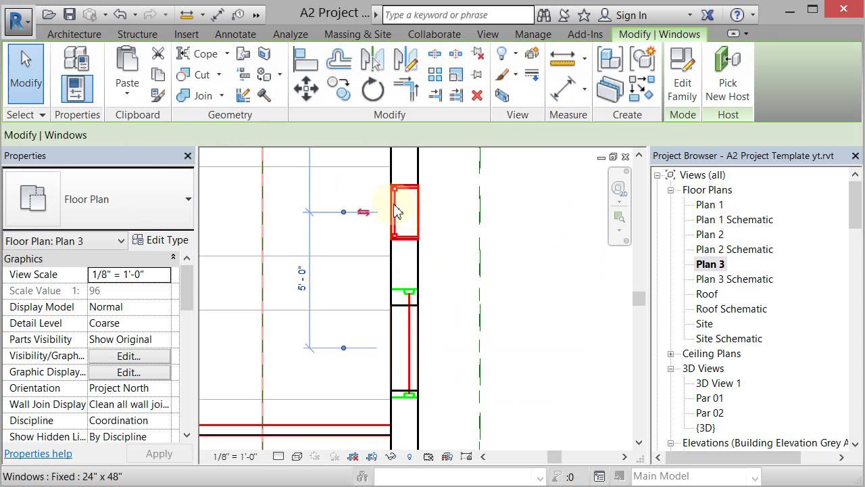
pyautogui.click(373, 223)
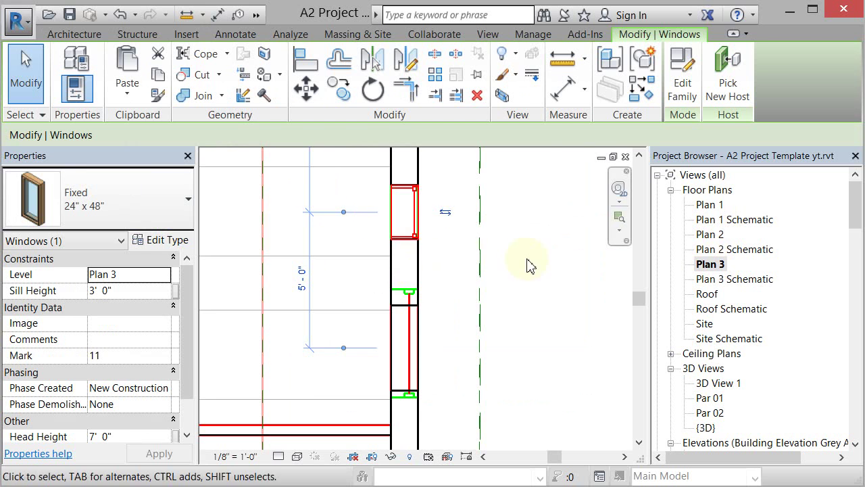
pyautogui.click(497, 254)
pyautogui.scroll(3, 422, 210)
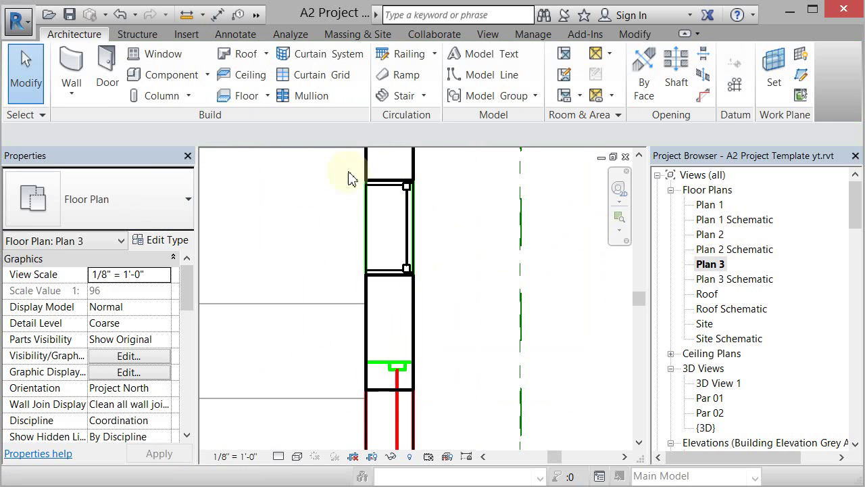
pyautogui.scroll(-1, 421, 193)
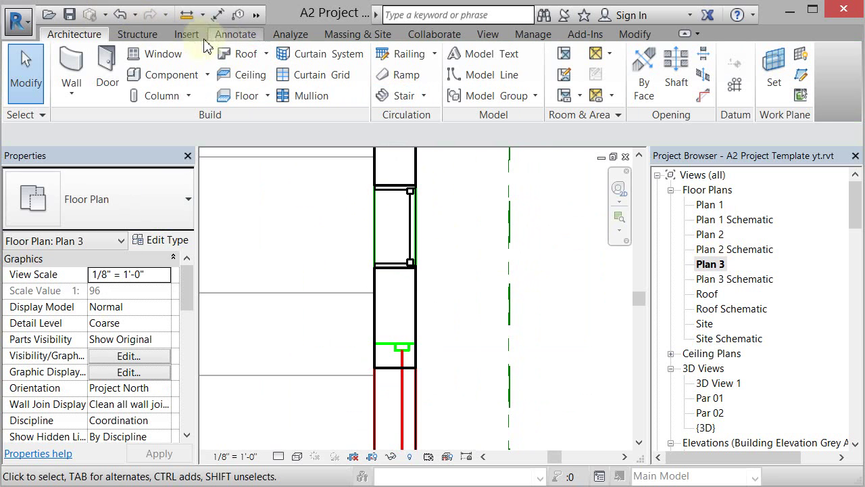
# Switch to the default {3D} view and zoom in on the fixed and round windows
pyautogui.click(255, 15)
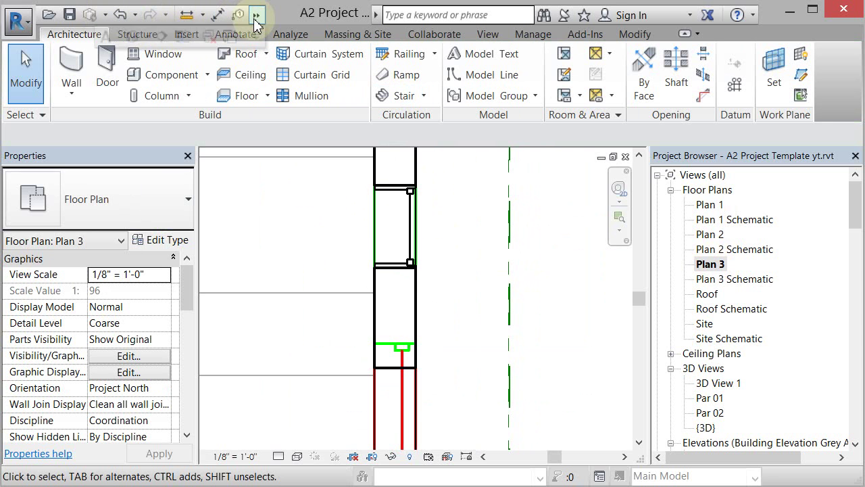
pyautogui.click(132, 36)
pyautogui.scroll(5, 400, 309)
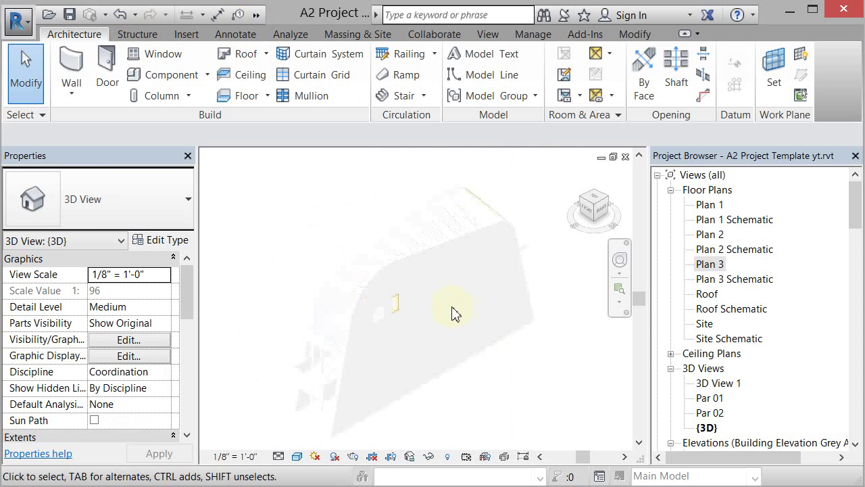
pyautogui.scroll(3, 363, 314)
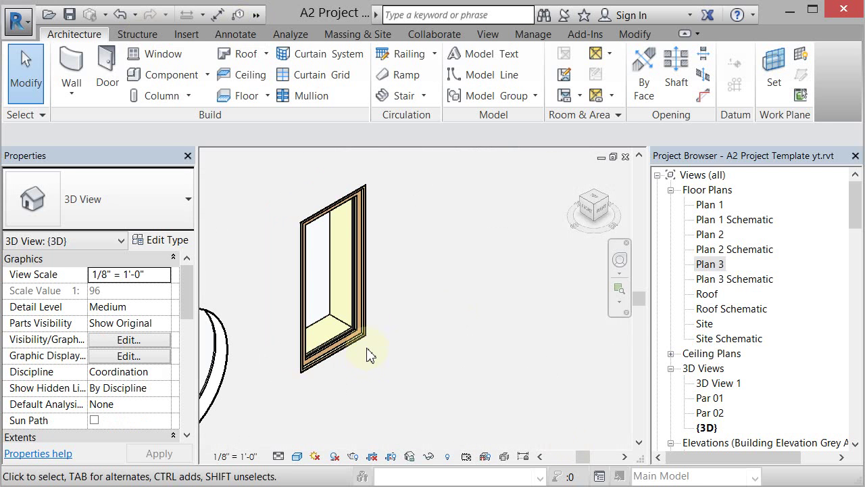
pyautogui.scroll(-5, 367, 352)
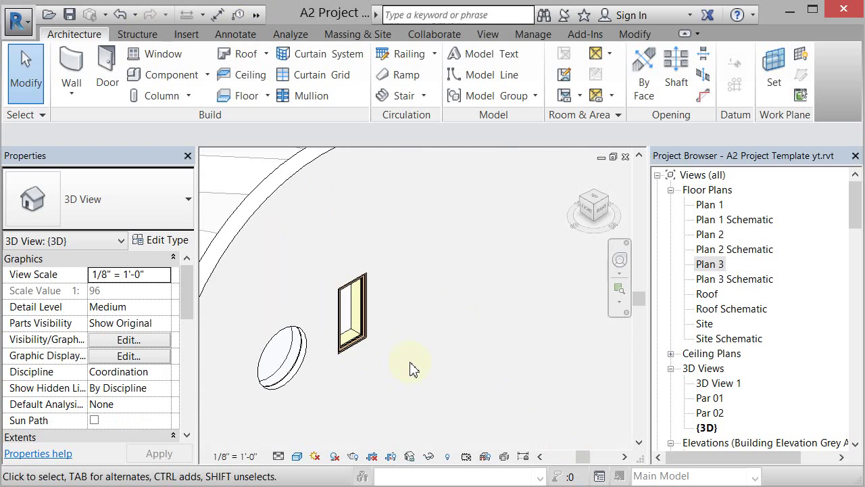
pyautogui.scroll(-2, 414, 369)
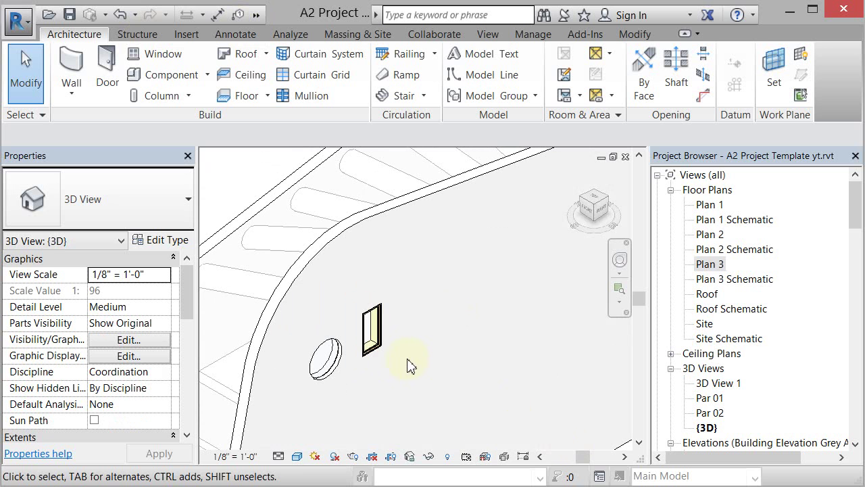
# Delete the test Fixed 24" x 48" window, then orbit to check the curved wall
pyautogui.click(380, 357)
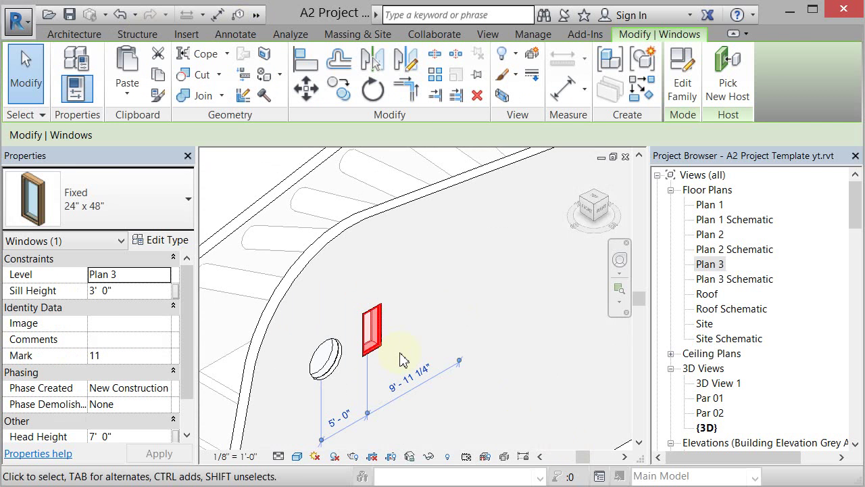
pyautogui.press('Delete')
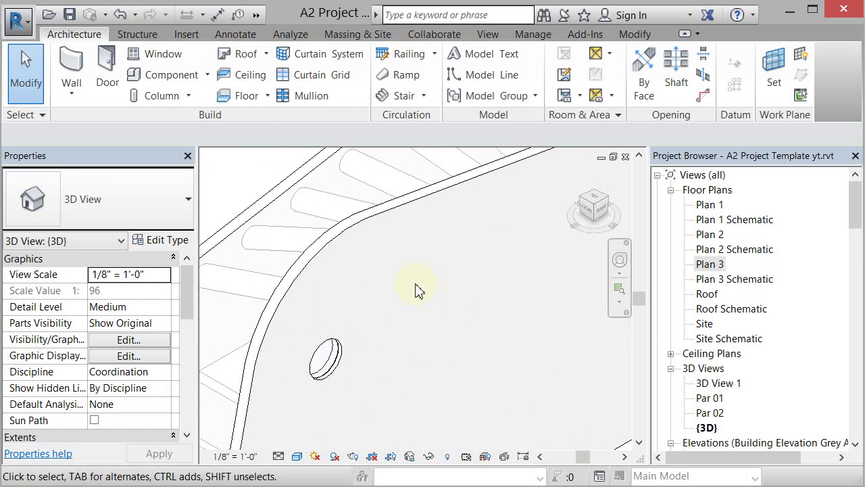
pyautogui.keyDown('shift'); pyautogui.moveTo(415, 290); pyautogui.dragTo(410, 322, button='middle'); pyautogui.keyUp('shift')
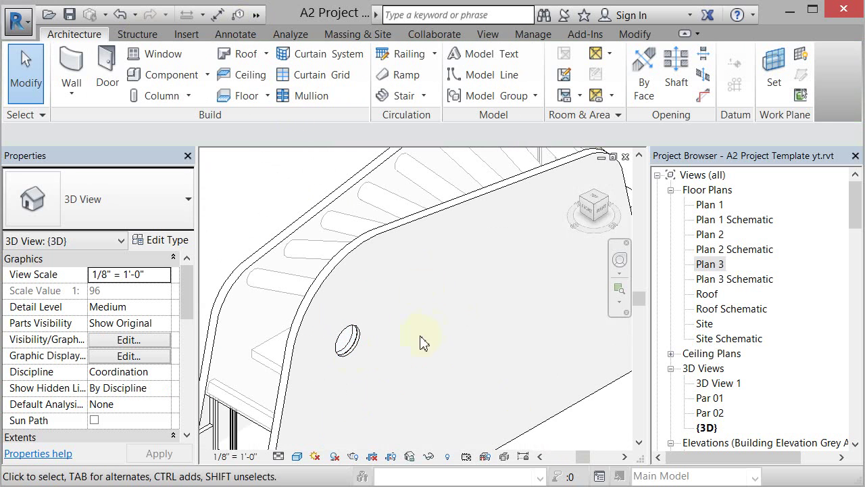